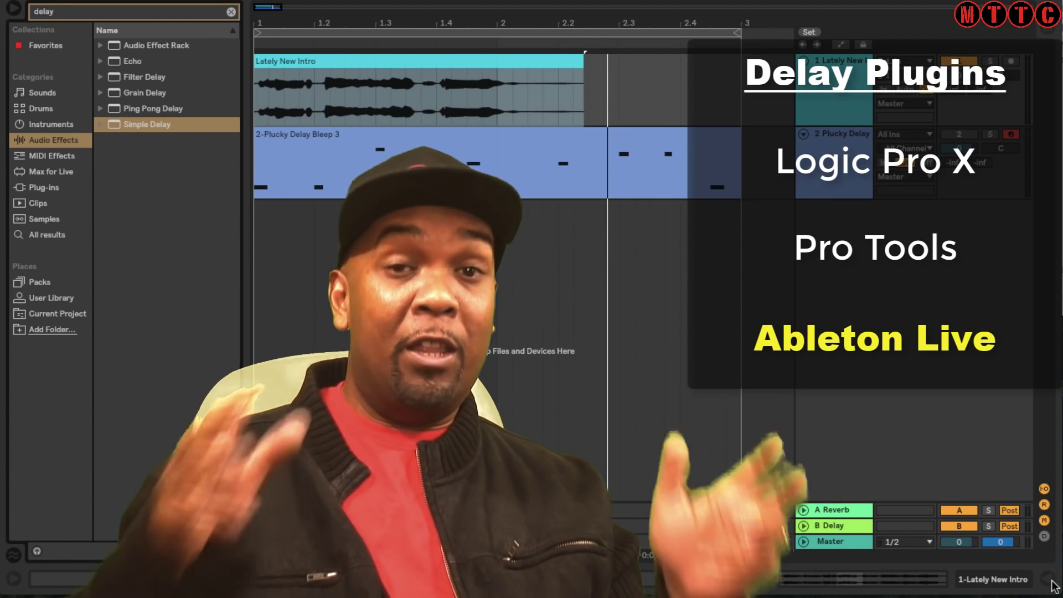
Open the Detail View, then expand and collapse Audio Effect Rack in the delay results
{"action": "left_click", "coordinate": [1048, 578]}
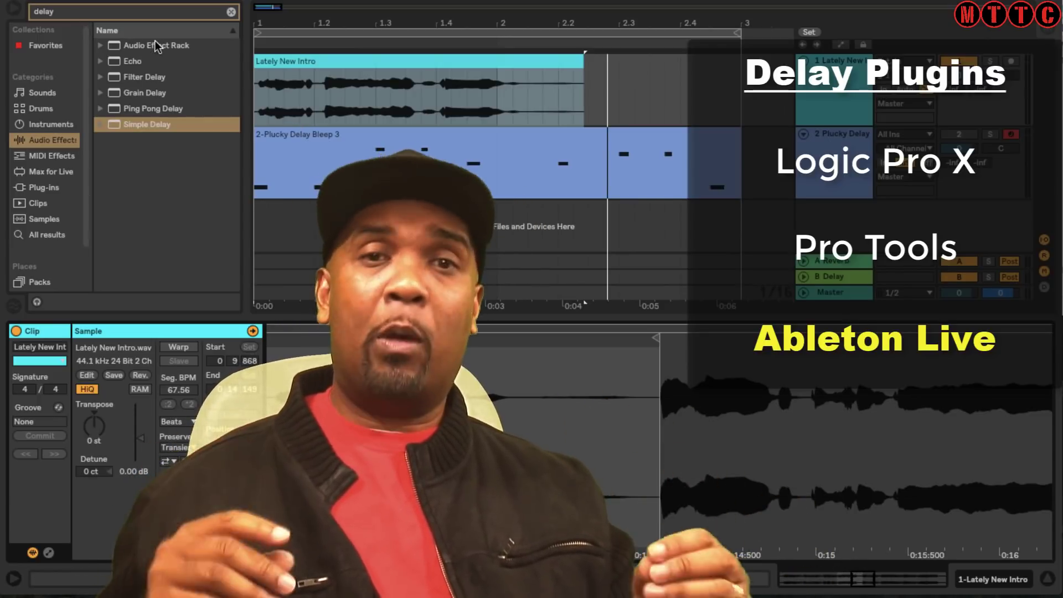
{"action": "left_click", "coordinate": [140, 46]}
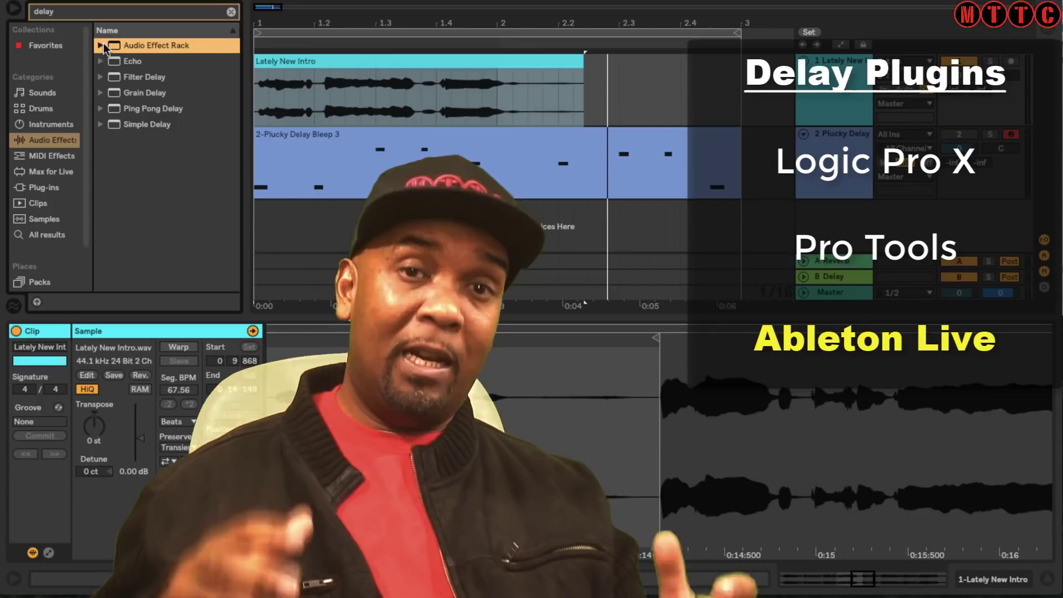
{"action": "left_click", "coordinate": [100, 46]}
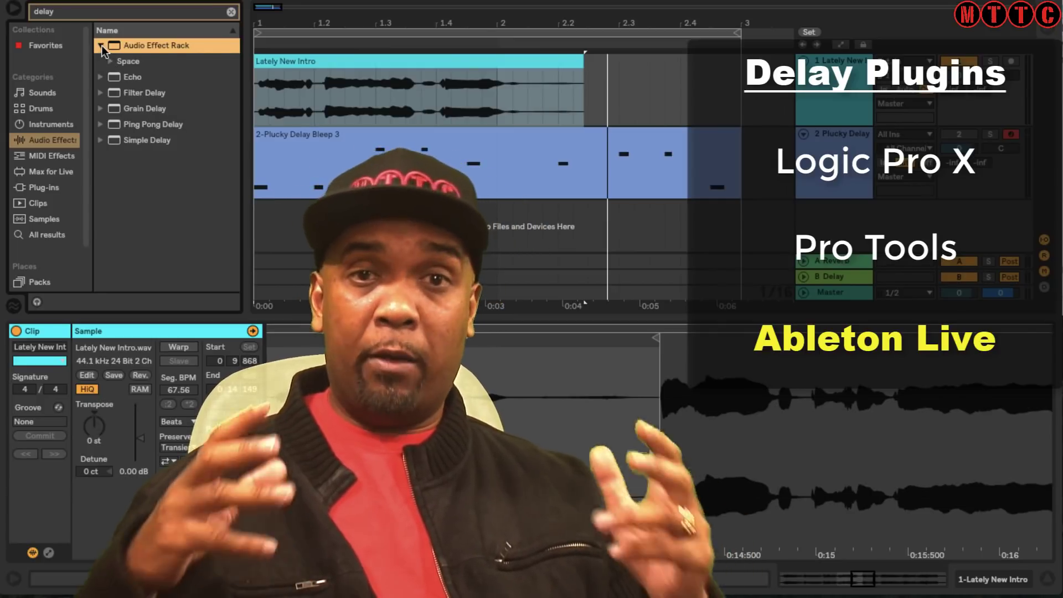
{"action": "left_click", "coordinate": [99, 46]}
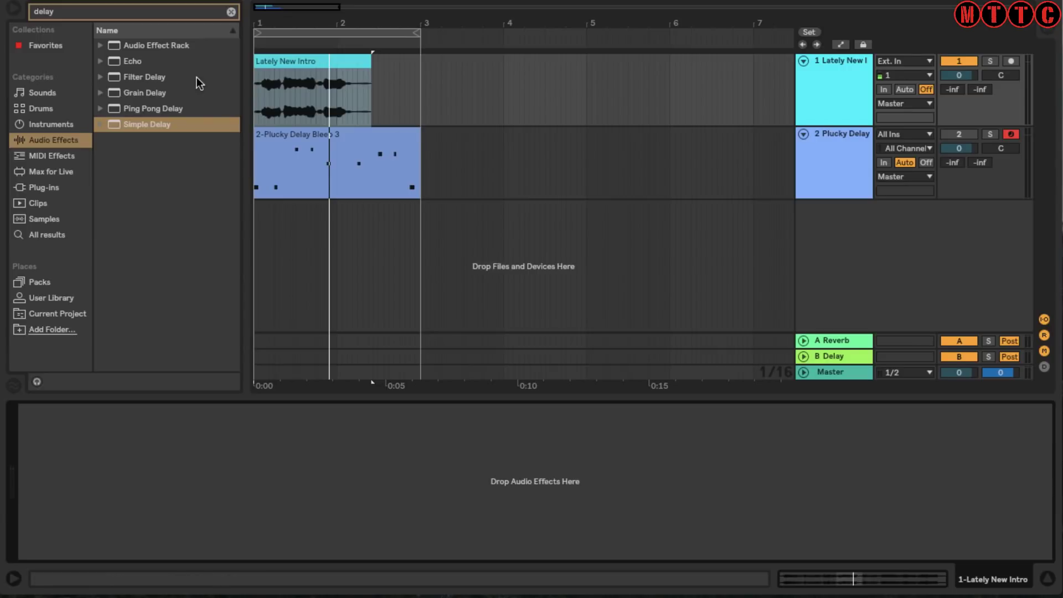
Clear the browser search, select the Lately New Intro clip, and search for 'delay'
{"action": "left_click", "coordinate": [231, 12]}
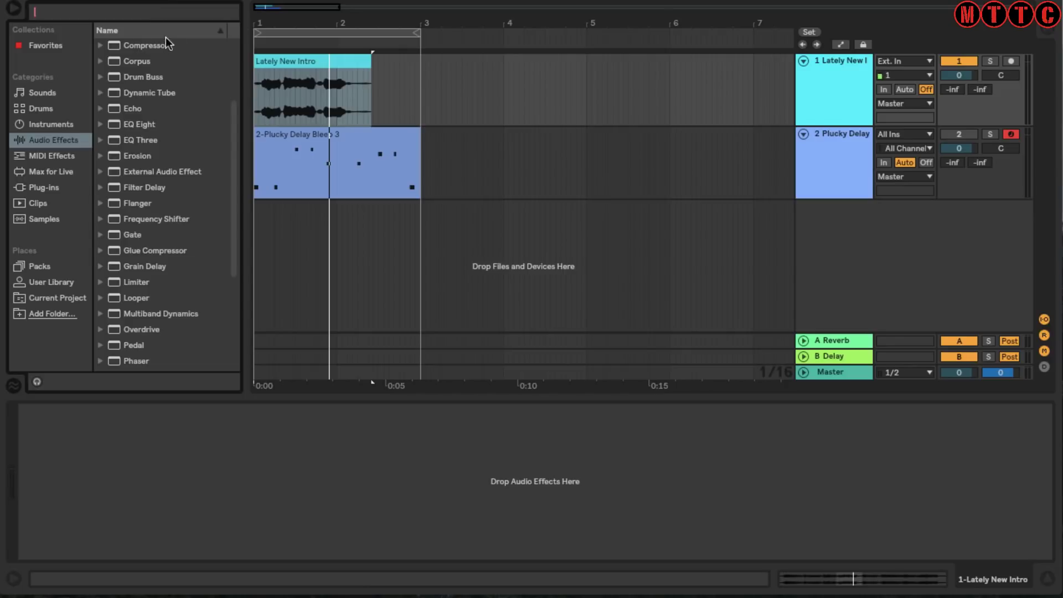
{"action": "left_click", "coordinate": [286, 66]}
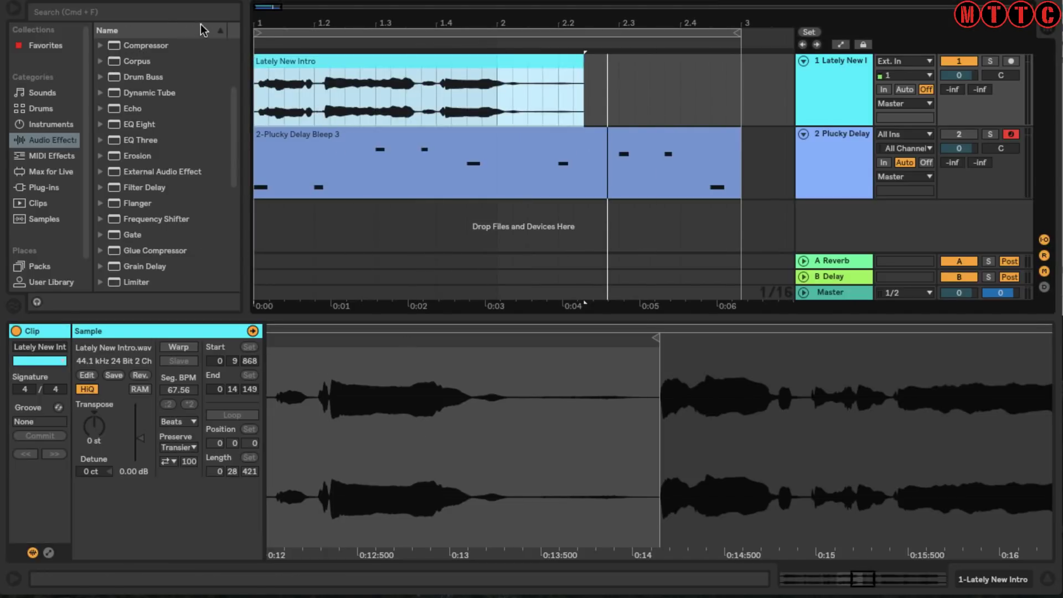
{"action": "left_click", "coordinate": [178, 12]}
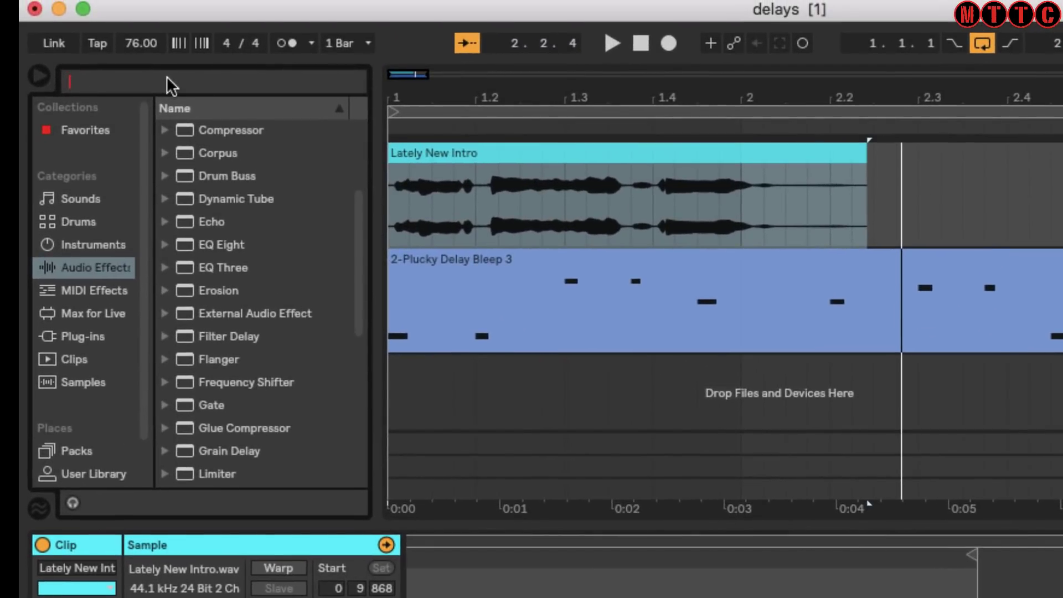
{"action": "type", "text": "delay"}
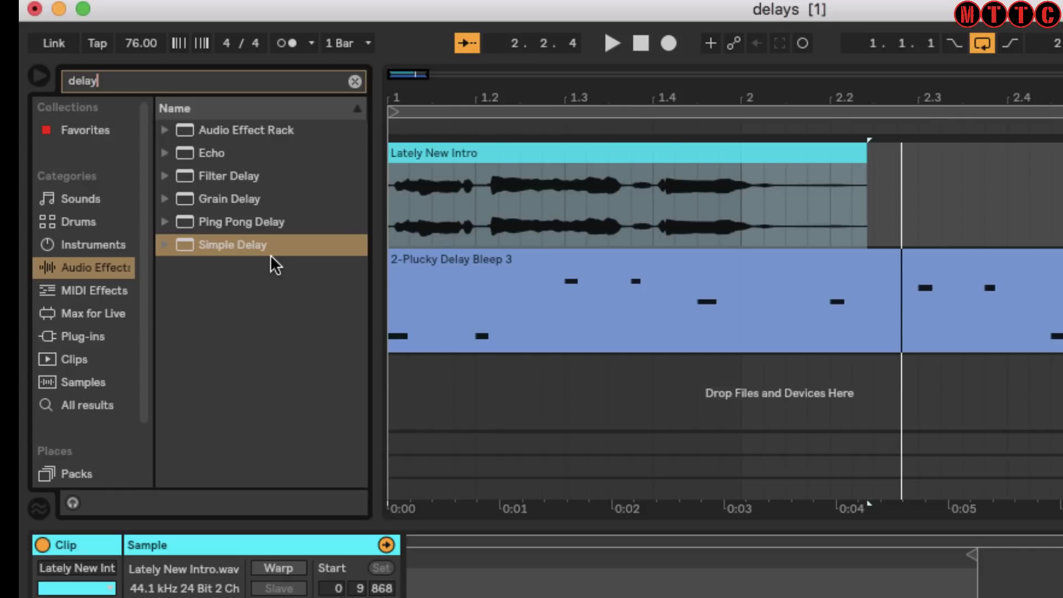
Expand and collapse Audio Effect Rack, then select Simple Delay in the results
{"action": "left_click", "coordinate": [160, 126]}
{"action": "left_click", "coordinate": [160, 125]}
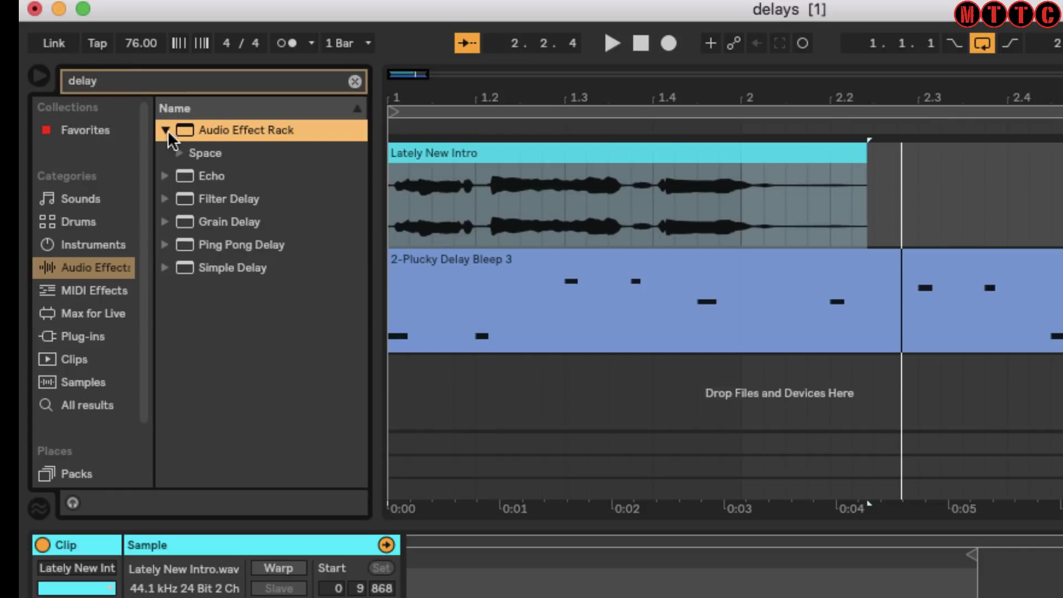
{"action": "left_click", "coordinate": [164, 129]}
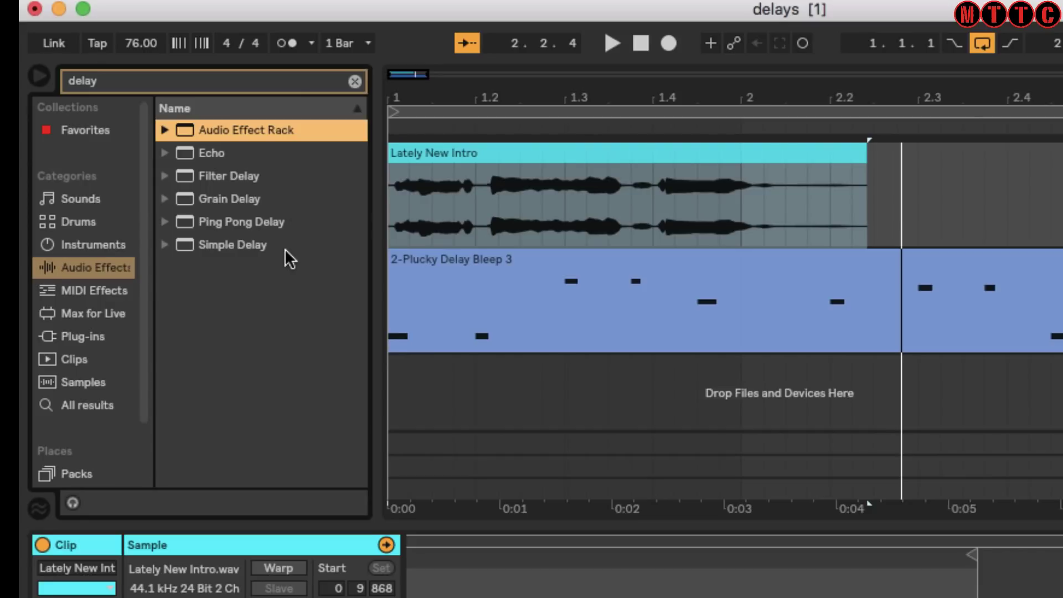
{"action": "left_click", "coordinate": [231, 247]}
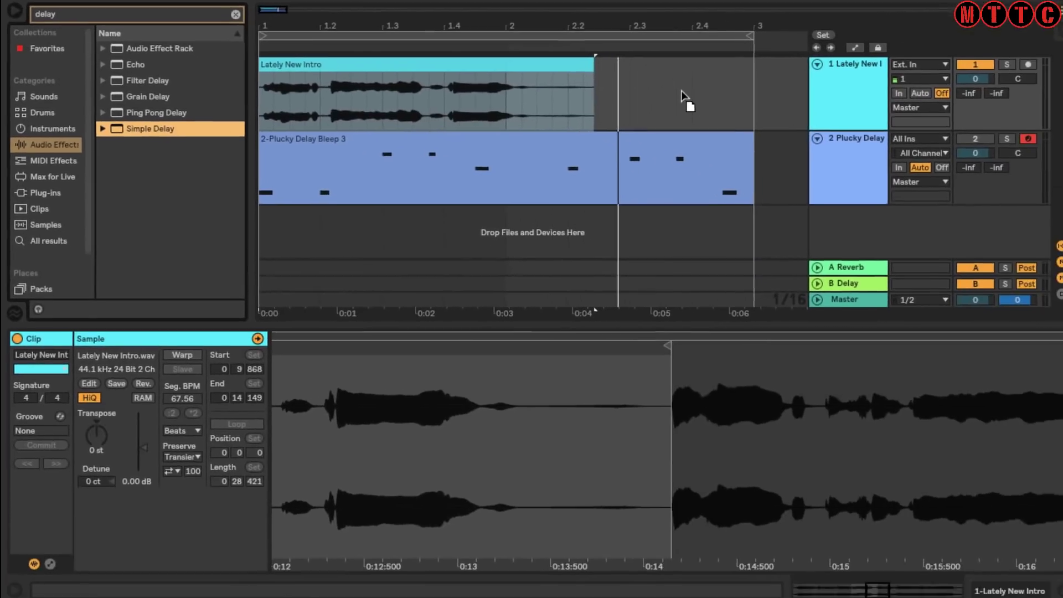
Load Simple Delay (Delay Times 4 and 6, Dry/Wet 50 %) and play the arrangement
{"action": "left_click", "coordinate": [990, 197]}
{"action": "left_click", "coordinate": [95, 535]}
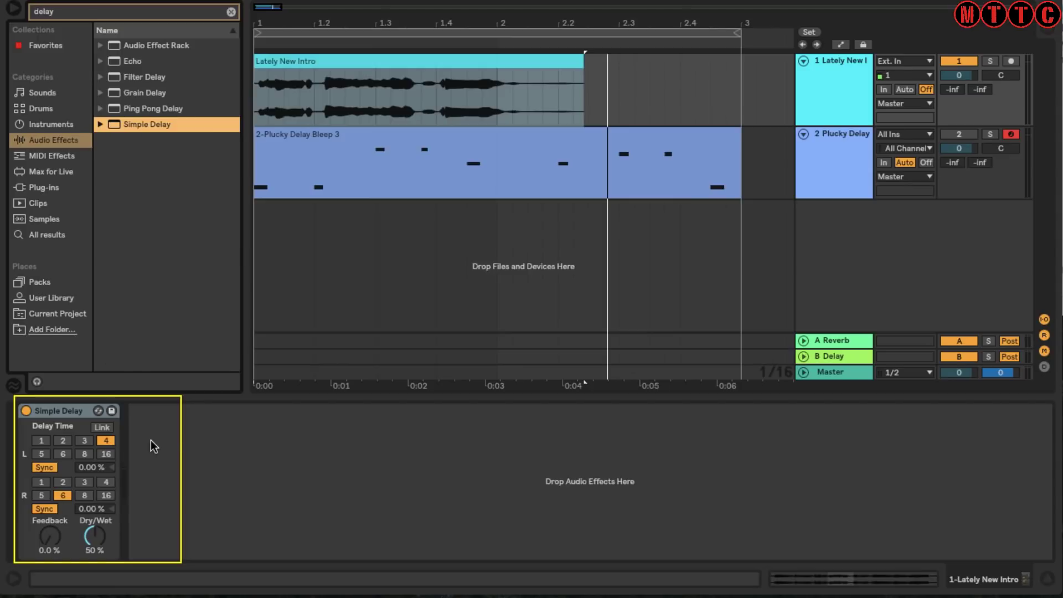
{"action": "key", "text": "space"}
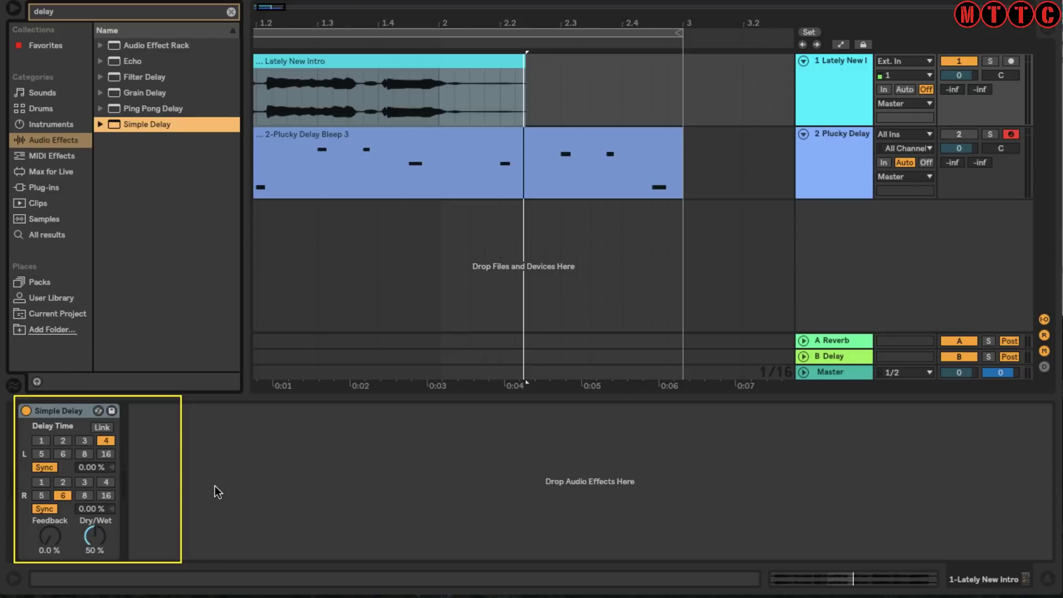
{"action": "key", "text": "alt+super+equal"}
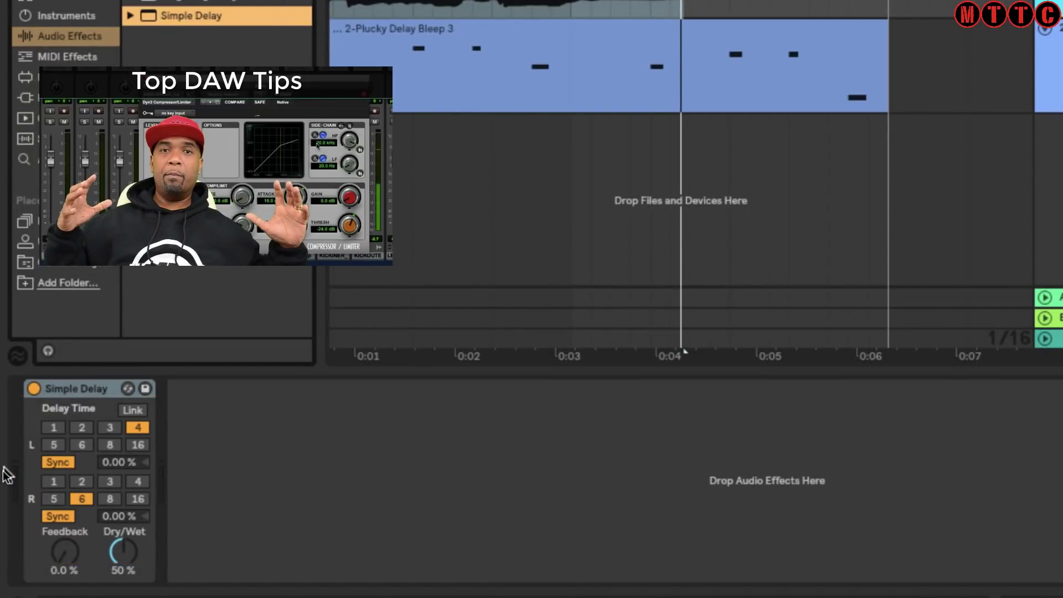
Play the arrangement and set both Simple Delay times to 1, replaying to hear it
{"action": "key", "text": "alt+super+equal"}
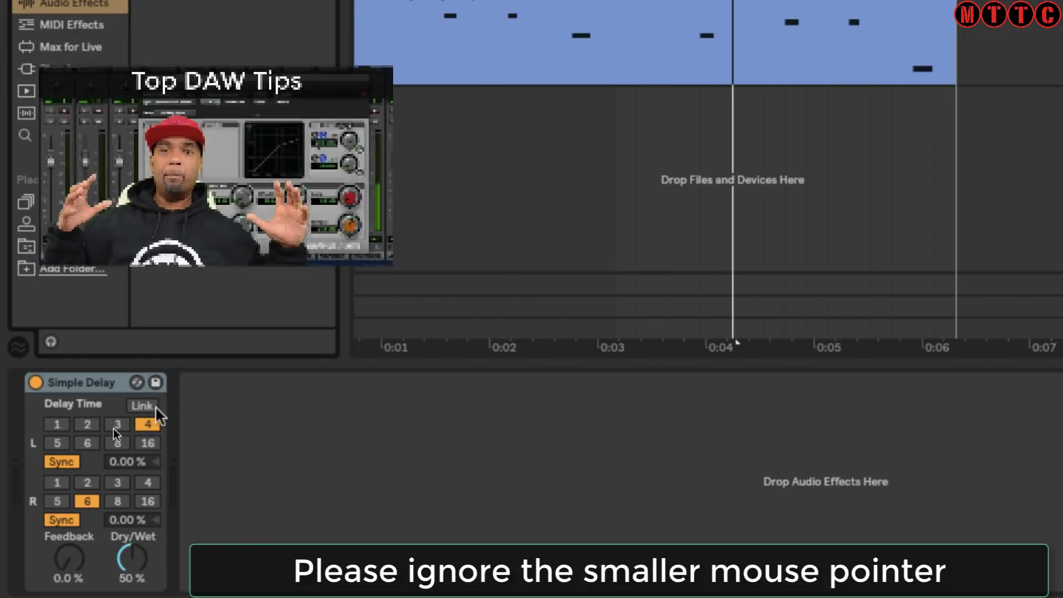
{"action": "key", "text": "space"}
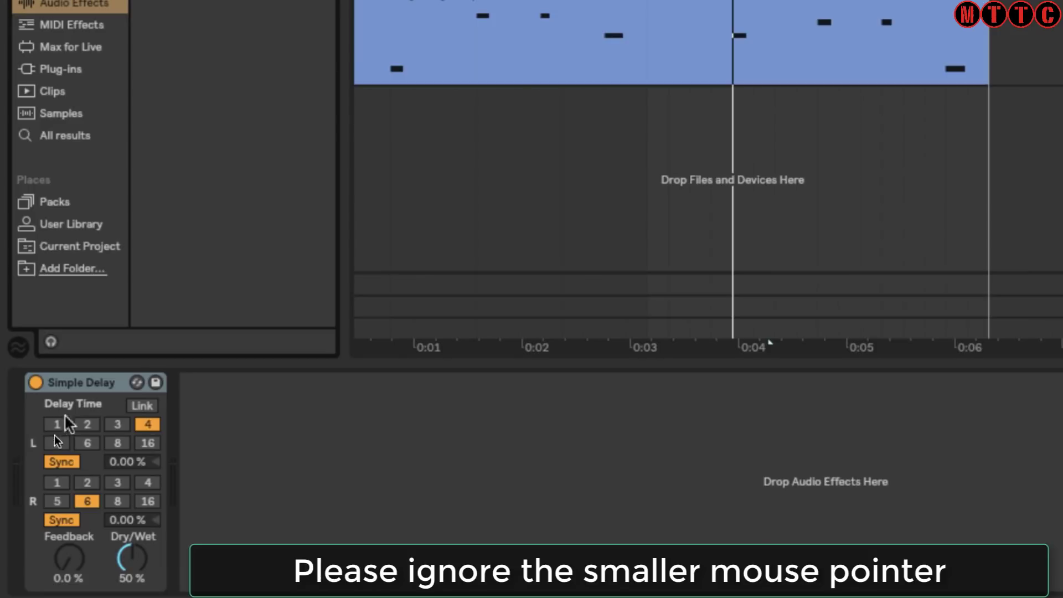
{"action": "left_click", "coordinate": [57, 424]}
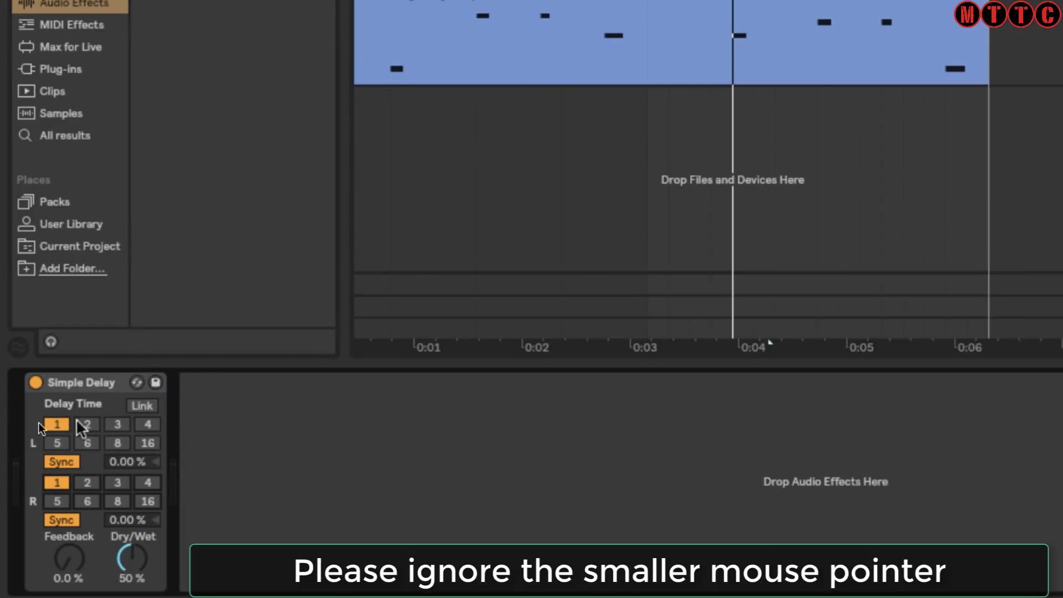
{"action": "key", "text": "space"}
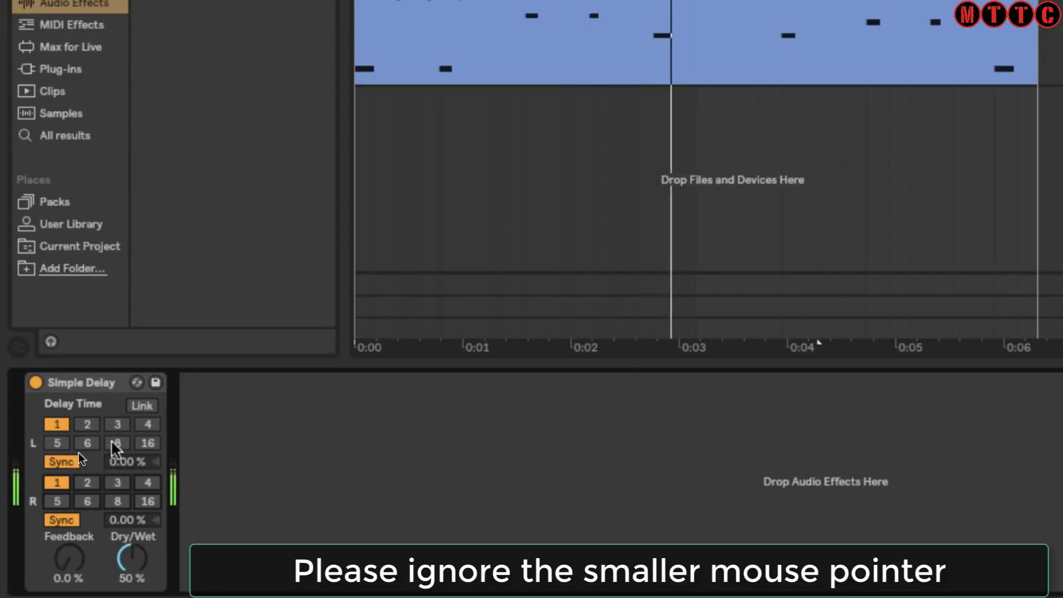
Try delay times of 2 on both channels, then left 4 and right 5, replaying each
{"action": "left_click", "coordinate": [88, 424]}
{"action": "left_click", "coordinate": [87, 479]}
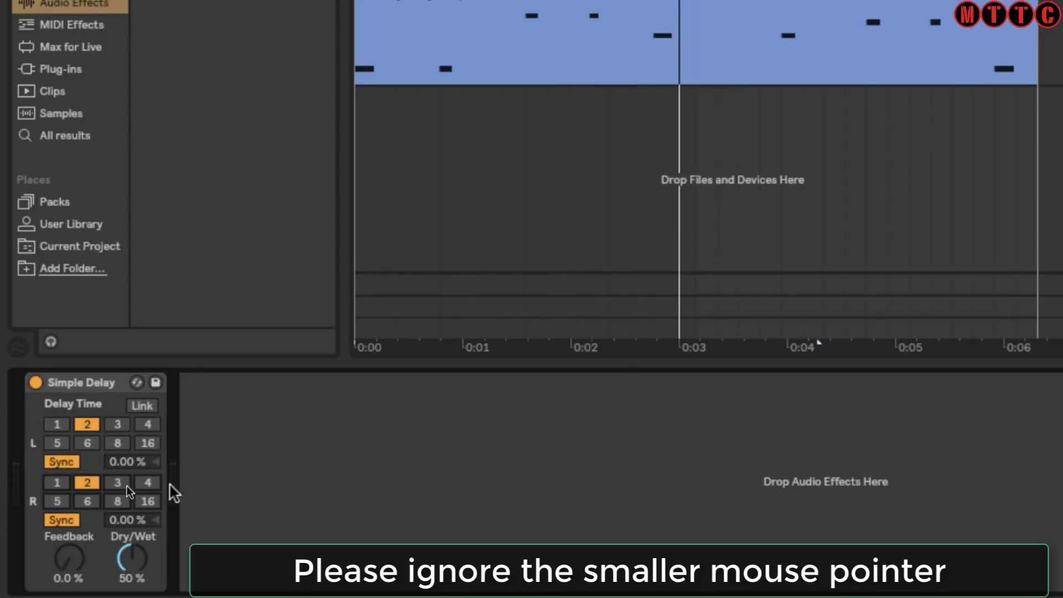
{"action": "key", "text": "space"}
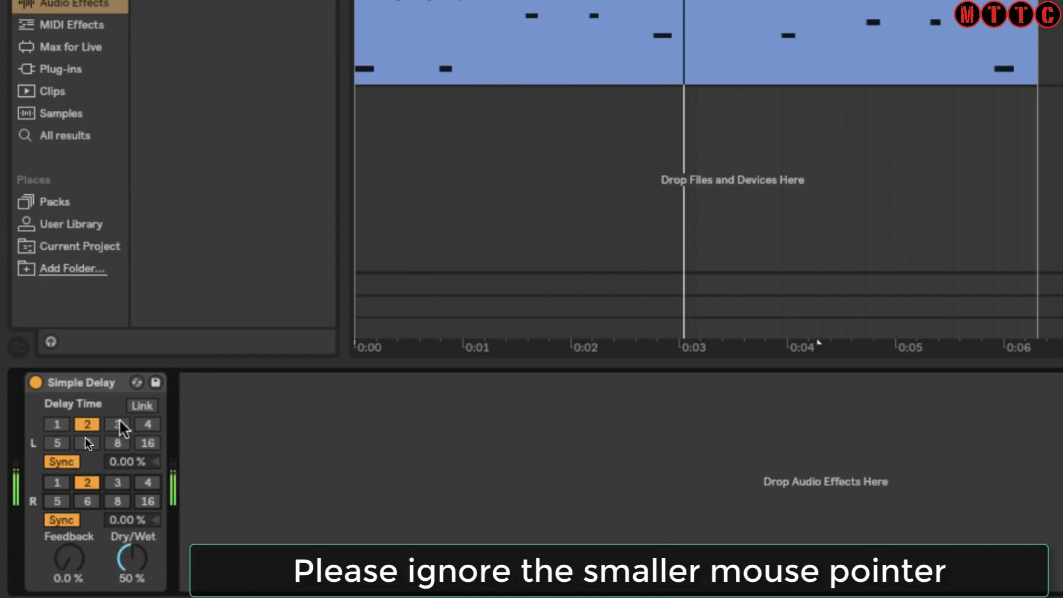
{"action": "left_click", "coordinate": [147, 425]}
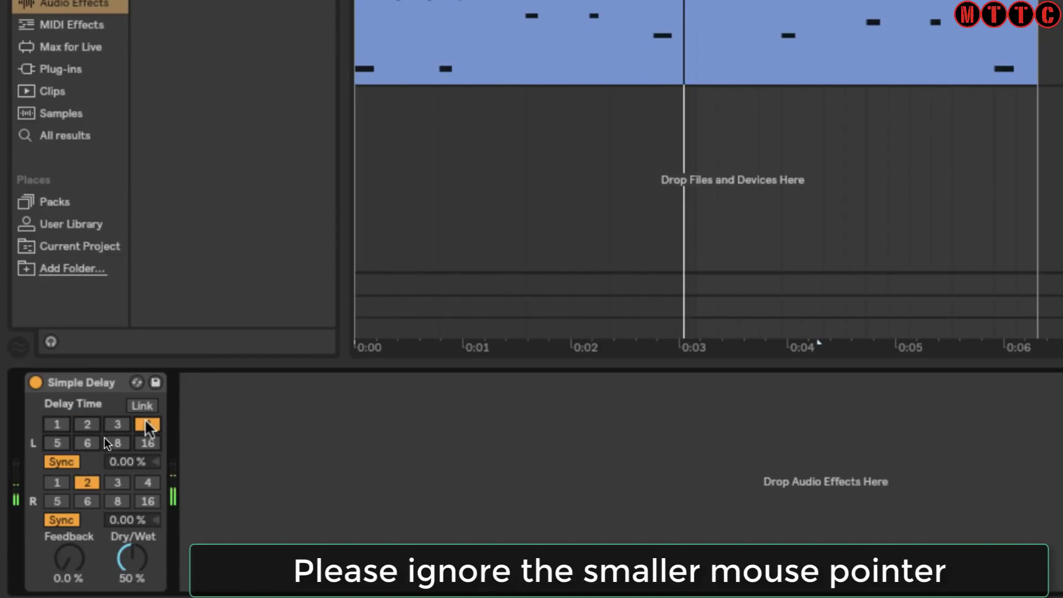
{"action": "left_click", "coordinate": [57, 501]}
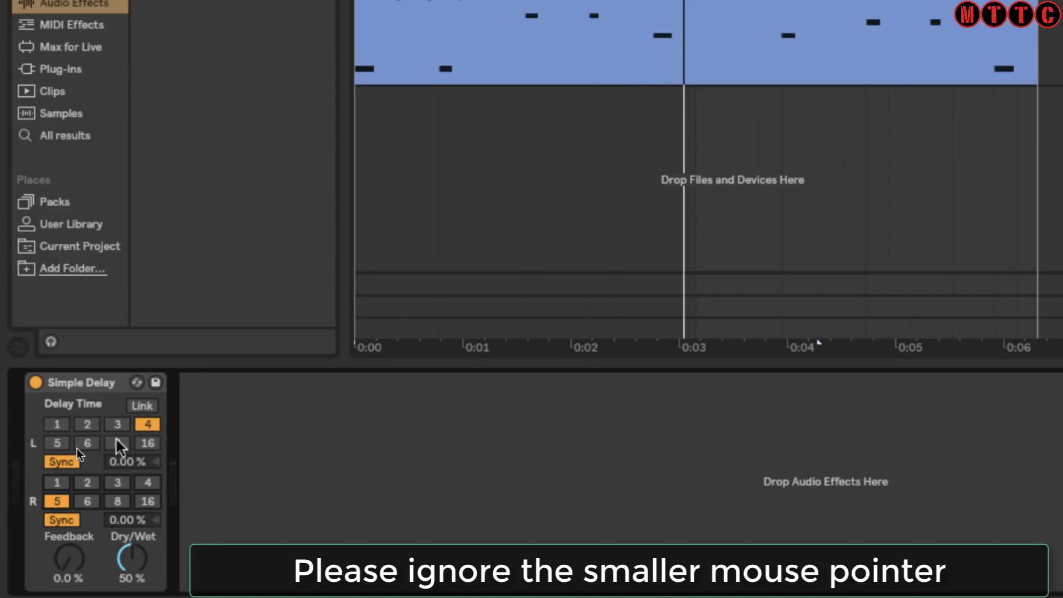
{"action": "key", "text": "space"}
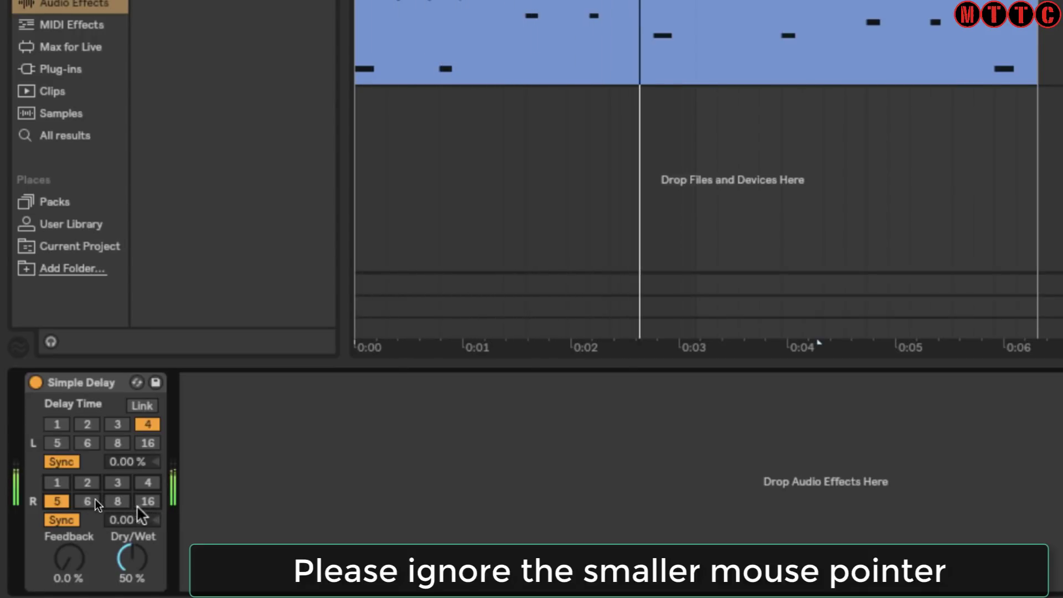
Switch the delays to milliseconds, left below 100 ms and right at 218 ms, and play
{"action": "left_click", "coordinate": [76, 463]}
{"action": "left_click", "coordinate": [62, 519]}
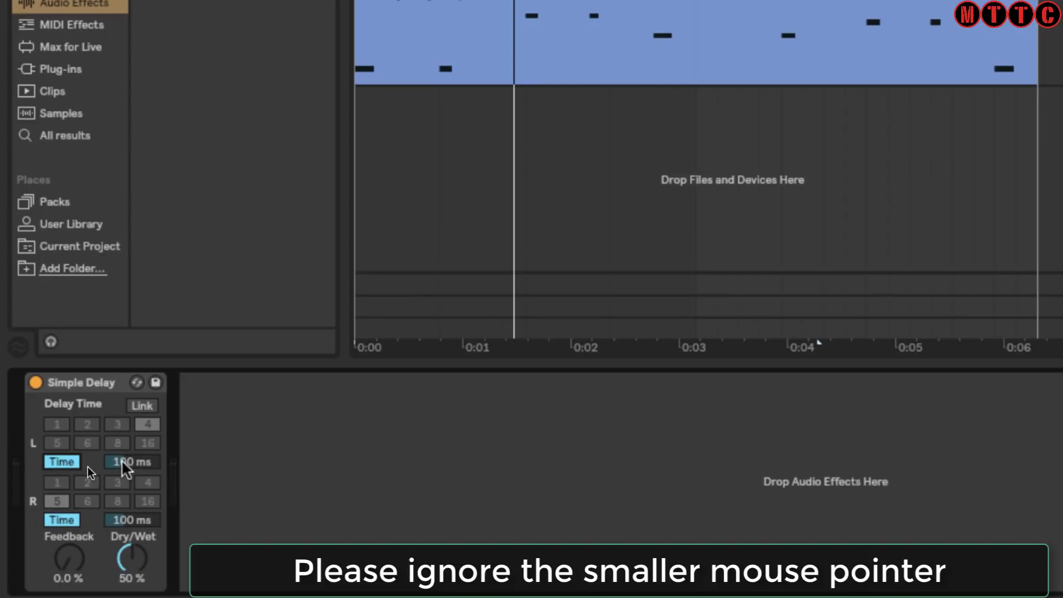
{"action": "left_click_drag", "start_coordinate": [122, 461], "coordinate": [123, 474]}
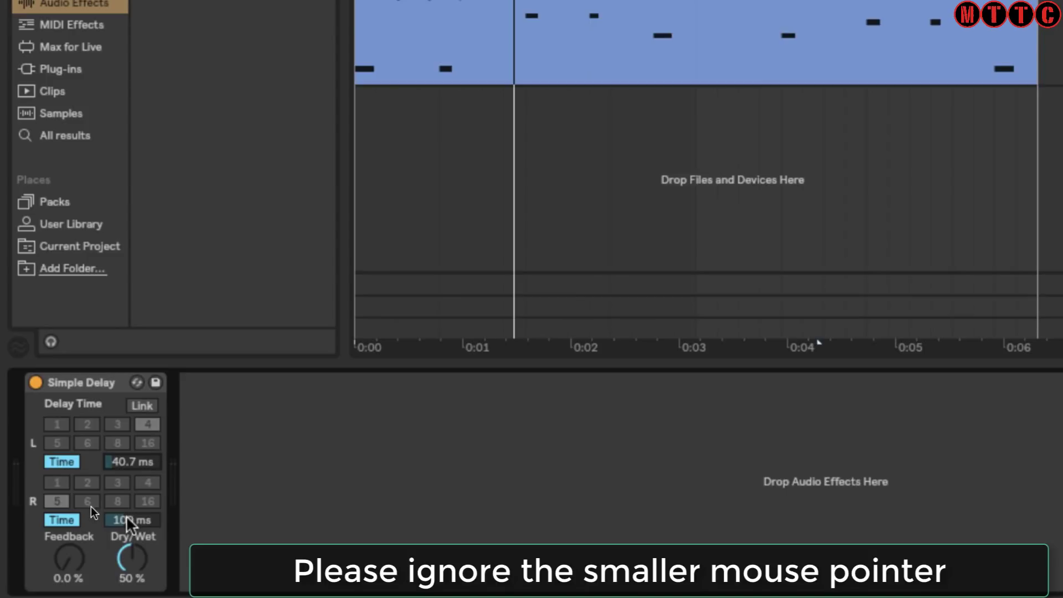
{"action": "left_click_drag", "start_coordinate": [126, 520], "coordinate": [127, 498]}
{"action": "key", "text": "space"}
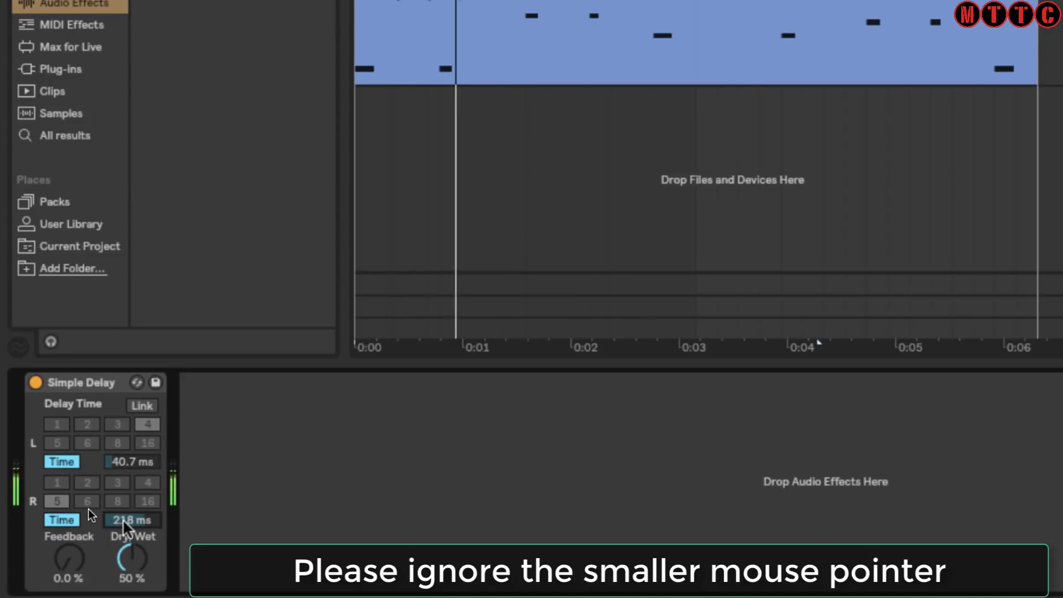
Sync the left delay at 2 with the channels linked, and raise its offset to 3.64 %
{"action": "left_click", "coordinate": [49, 462]}
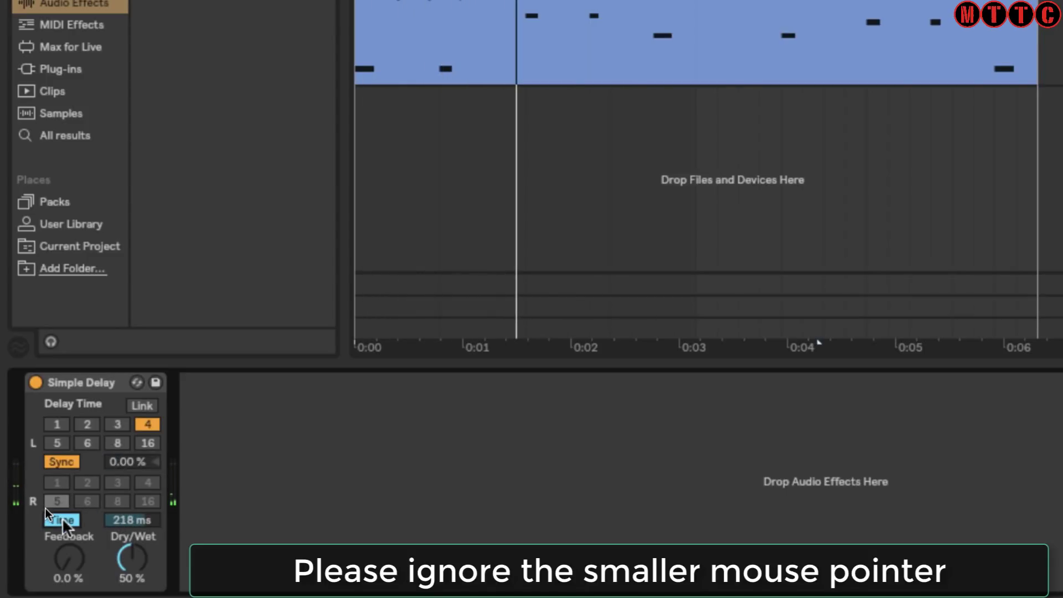
{"action": "left_click", "coordinate": [147, 406]}
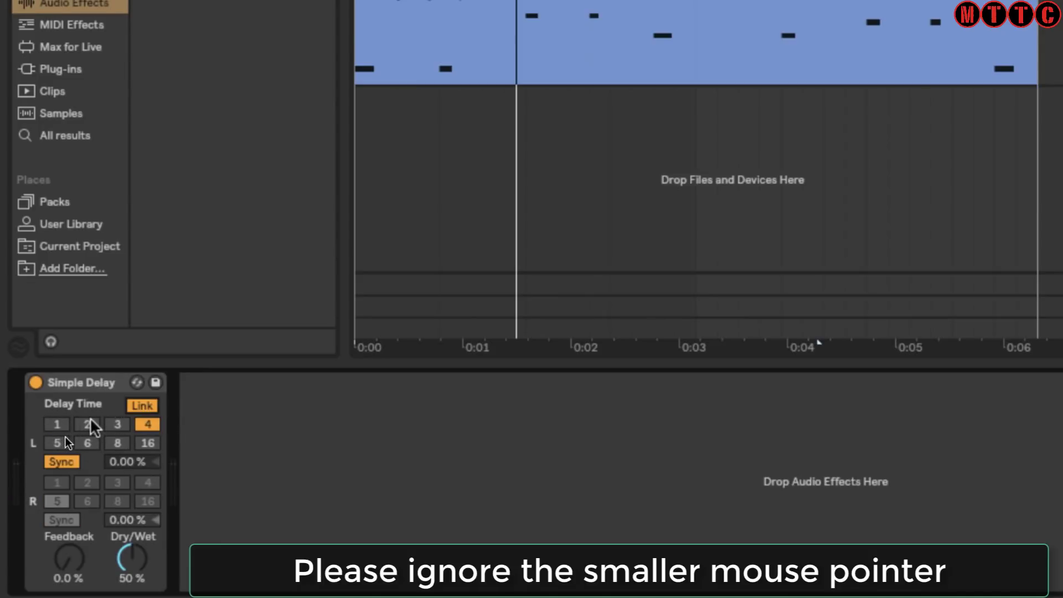
{"action": "left_click", "coordinate": [86, 422]}
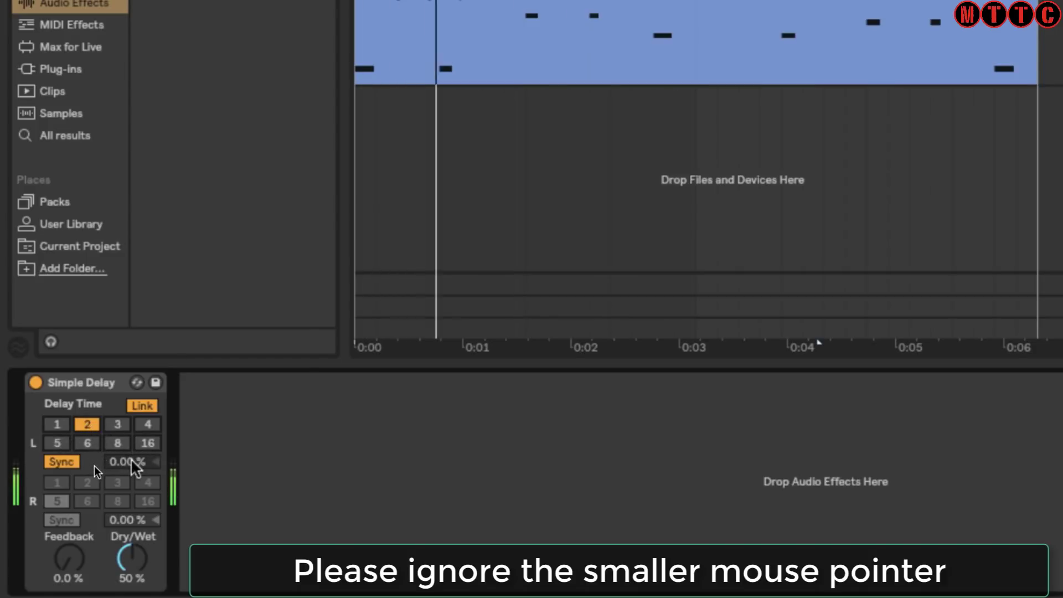
{"action": "left_click_drag", "start_coordinate": [128, 461], "coordinate": [127, 443]}
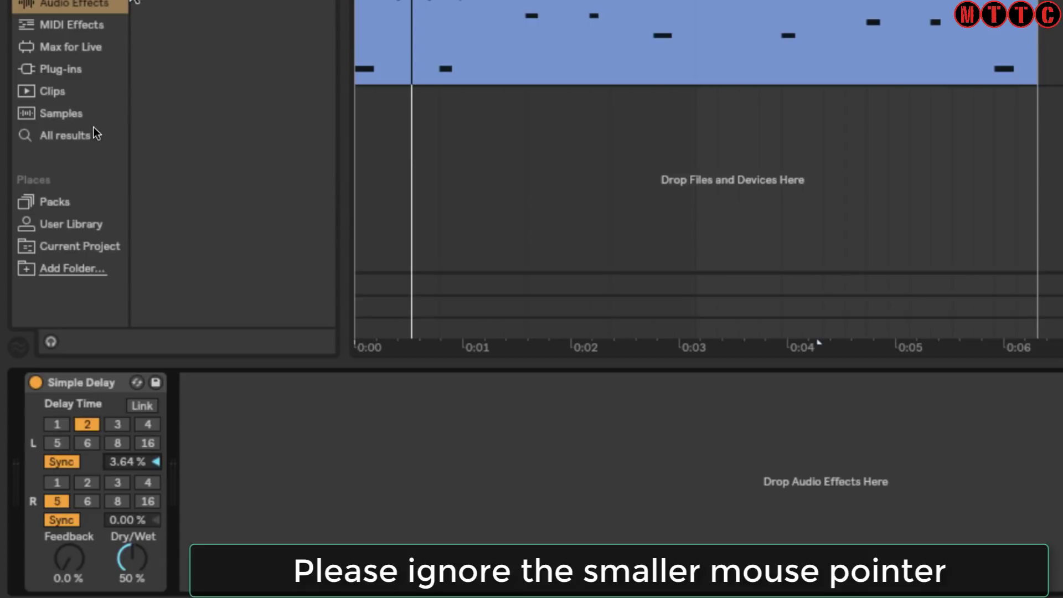
Hot-swap the Eighth Note and then Harmonics Simple Delay presets while playing
{"action": "left_click", "coordinate": [135, 3]}
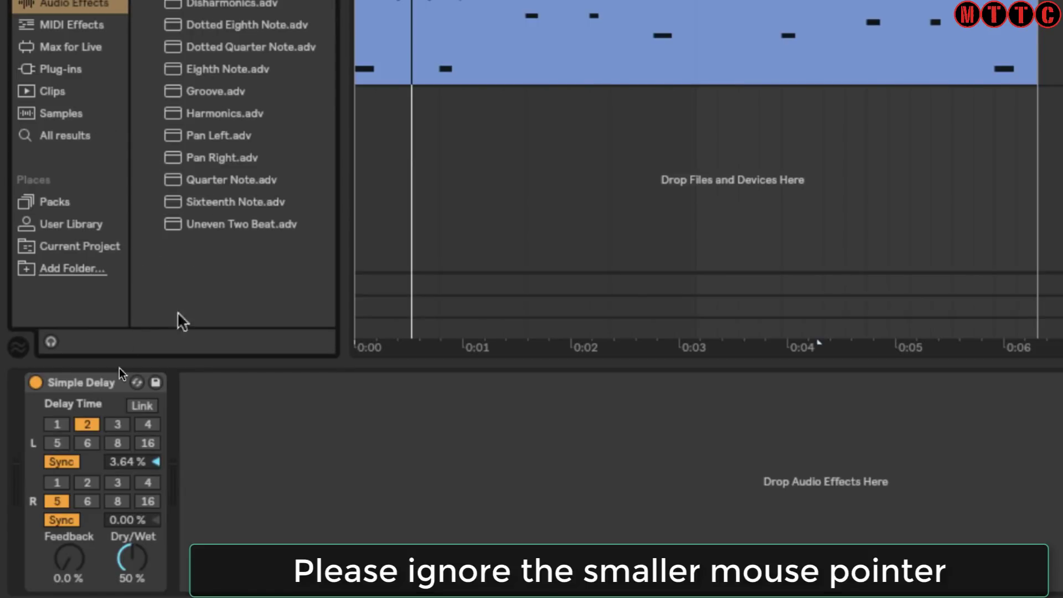
{"action": "left_click", "coordinate": [137, 382]}
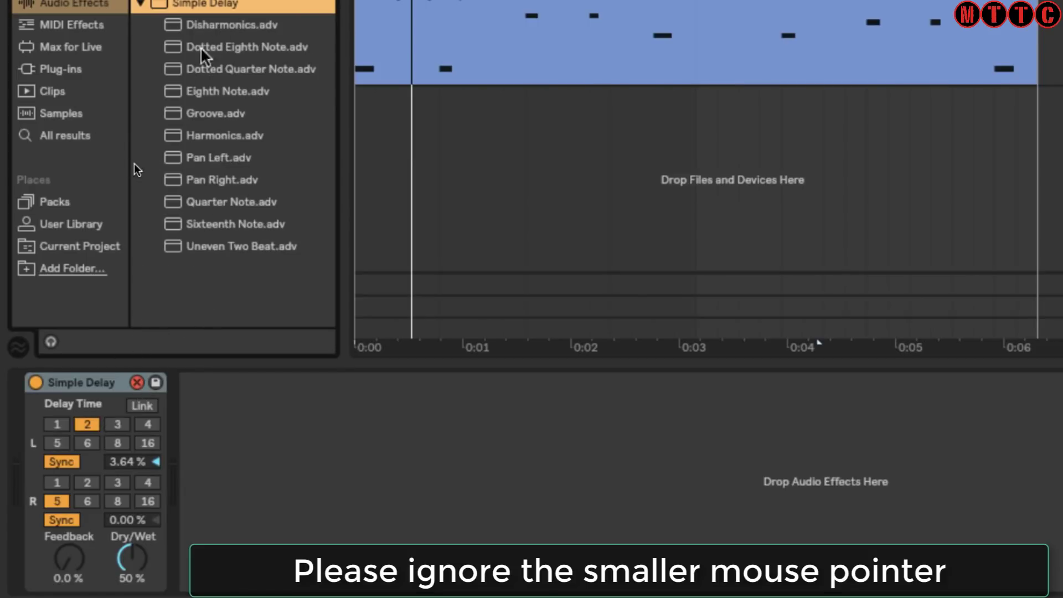
{"action": "left_click", "coordinate": [204, 91]}
{"action": "left_click", "coordinate": [204, 90]}
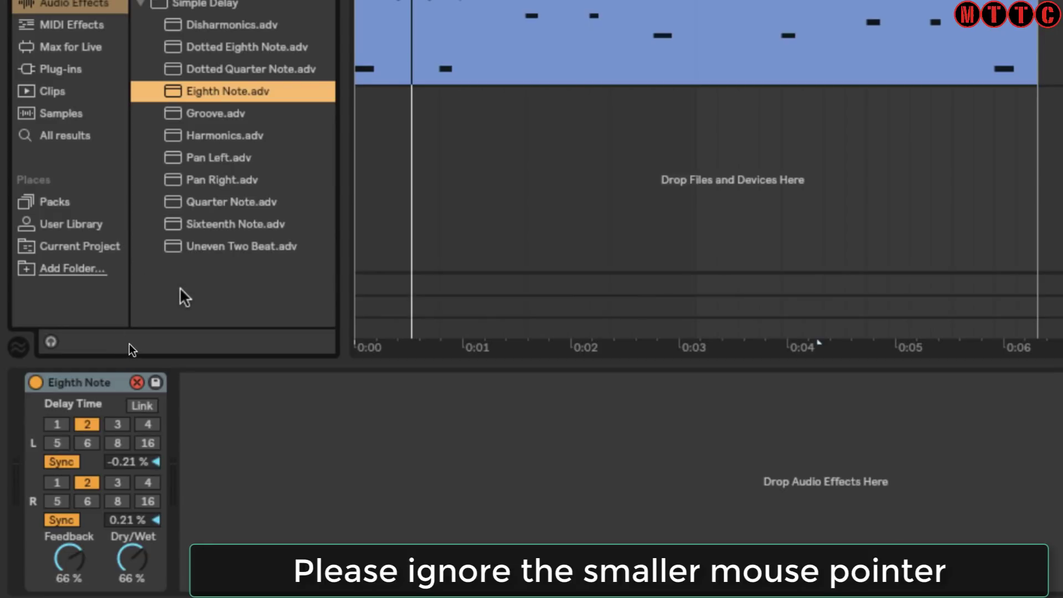
{"action": "key", "text": "space"}
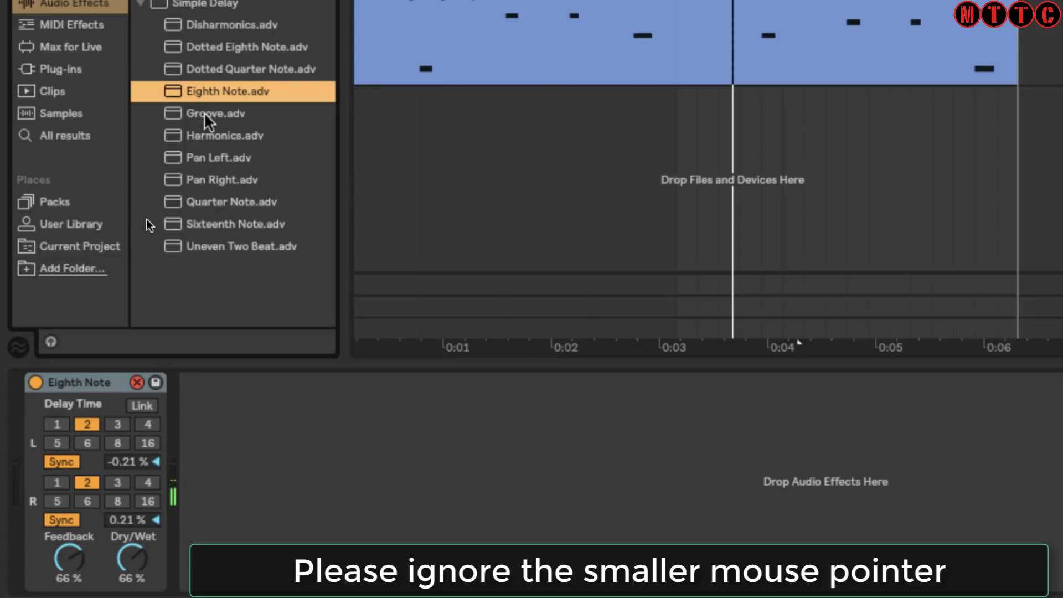
{"action": "left_click", "coordinate": [204, 135]}
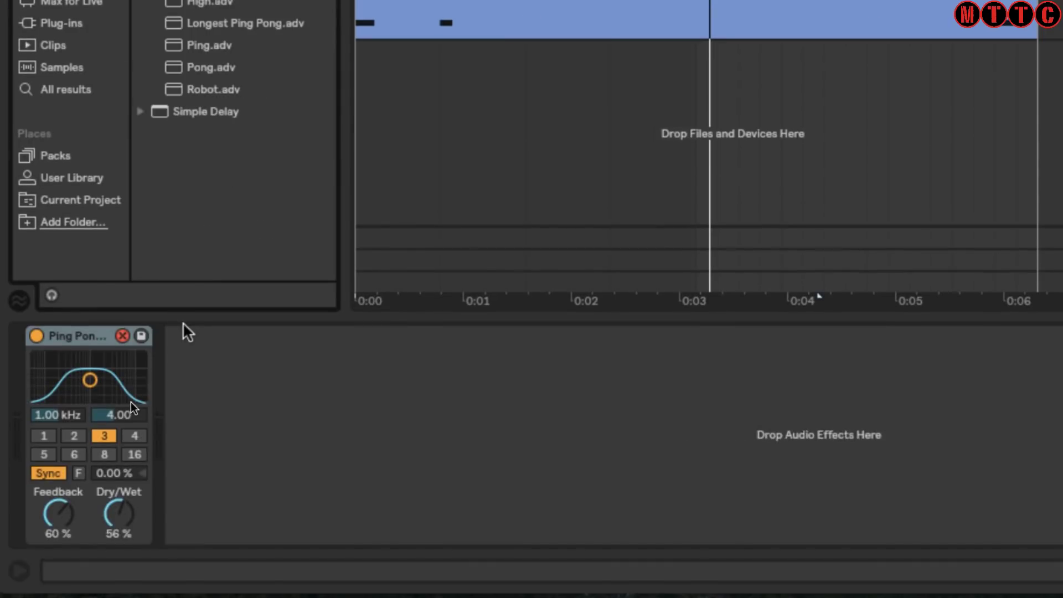
Load the Ping preset, lower its 90 % feedback, reshape the filter band, and reduce Dry/Wet
{"action": "key", "text": "space"}
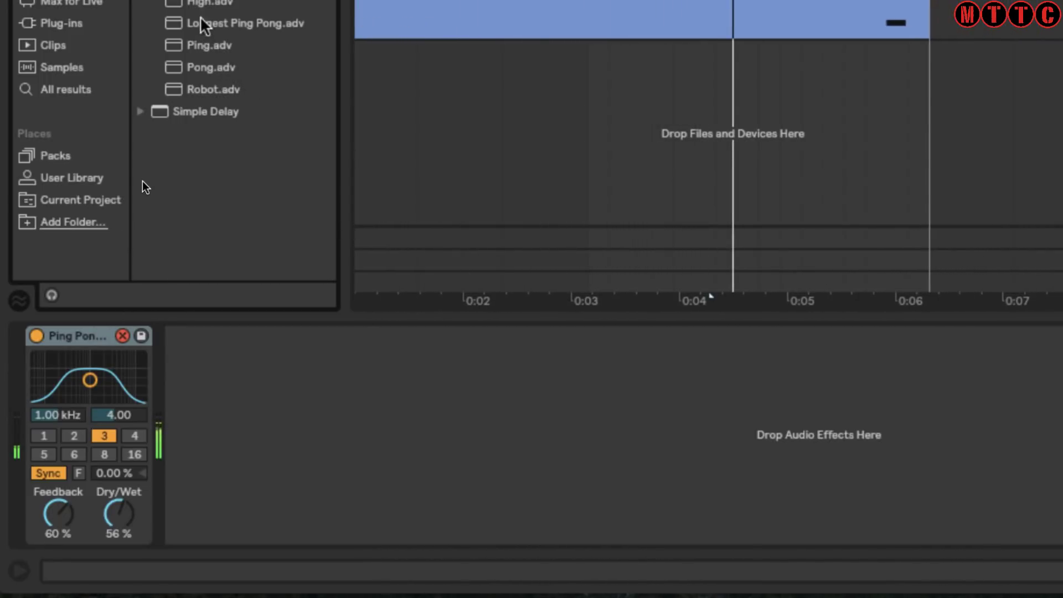
{"action": "double_click", "coordinate": [160, 49]}
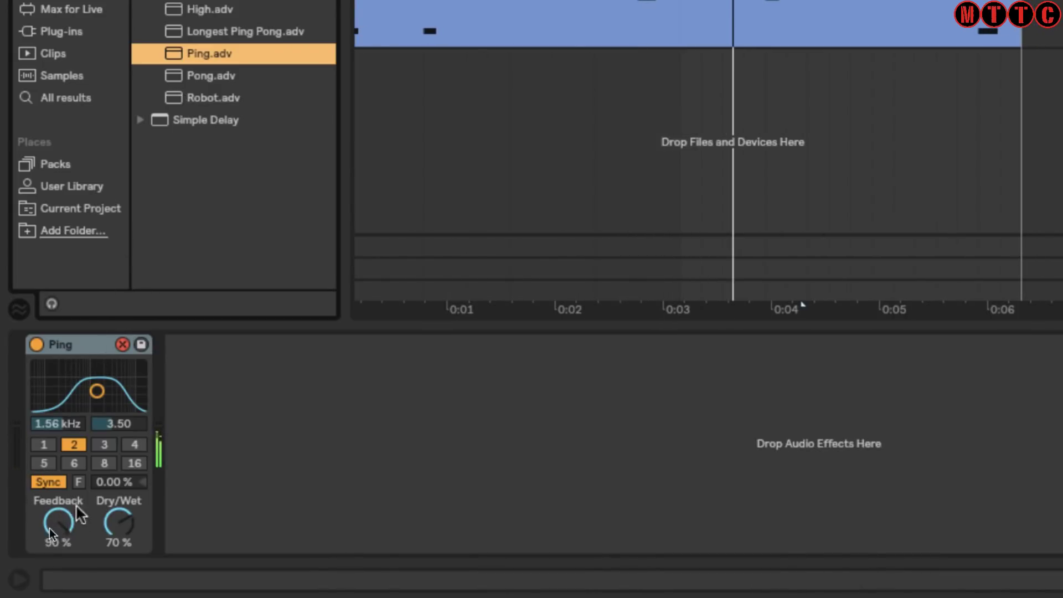
{"action": "mouse_move", "coordinate": [55, 521]}
{"action": "left_mouse_down"}
{"action": "mouse_move", "coordinate": [56, 541]}
{"action": "mouse_move", "coordinate": [55, 519]}
{"action": "left_mouse_up"}
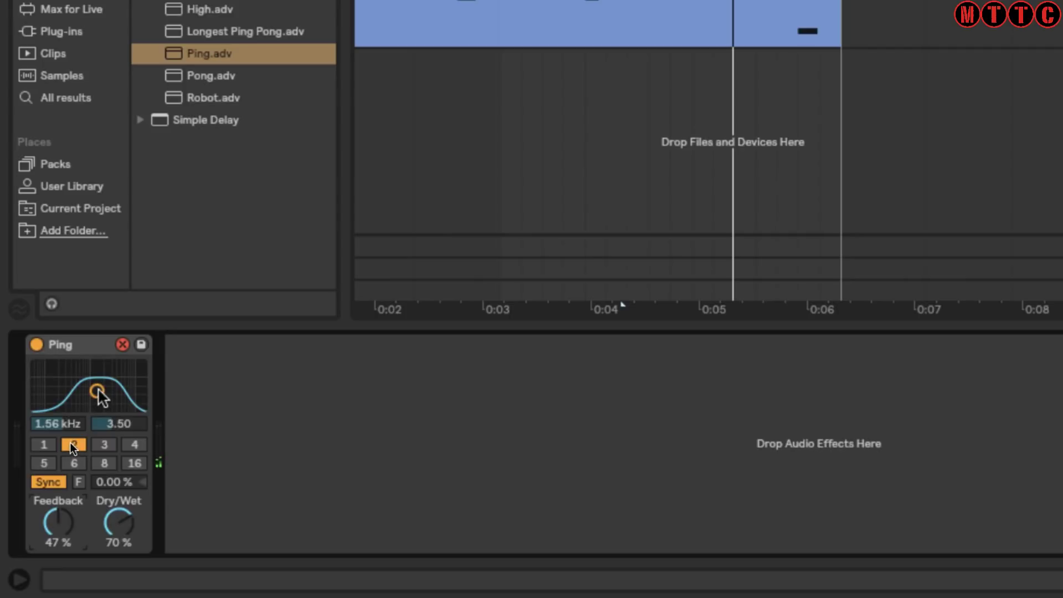
{"action": "left_click_drag", "start_coordinate": [98, 391], "coordinate": [140, 367]}
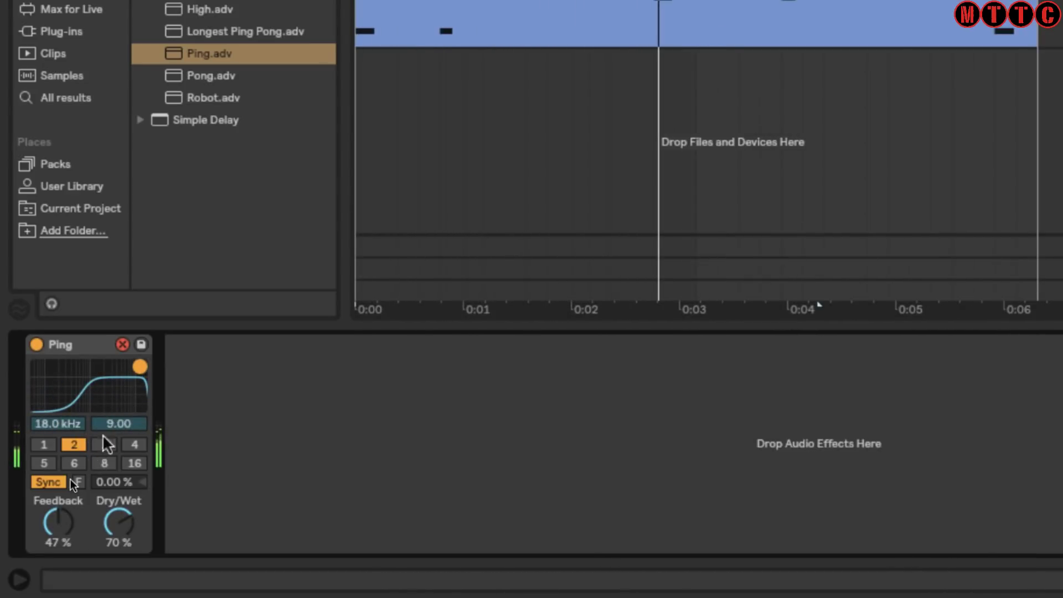
{"action": "left_click_drag", "start_coordinate": [118, 522], "coordinate": [119, 545]}
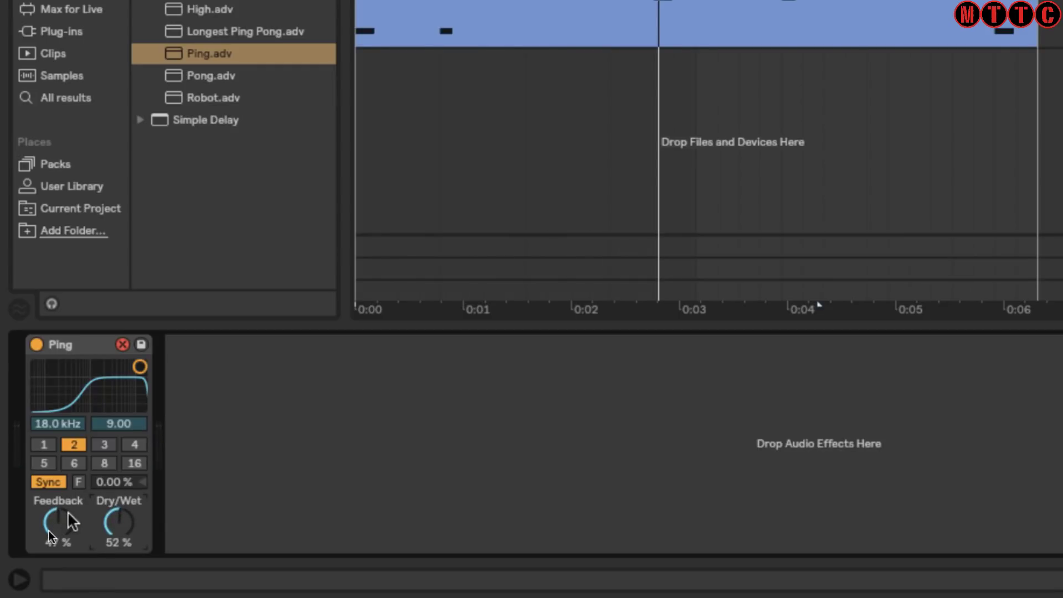
Set the Ping delay time to 3 then 4 beat divisions, replaying each
{"action": "left_click", "coordinate": [105, 444]}
{"action": "key", "text": "space"}
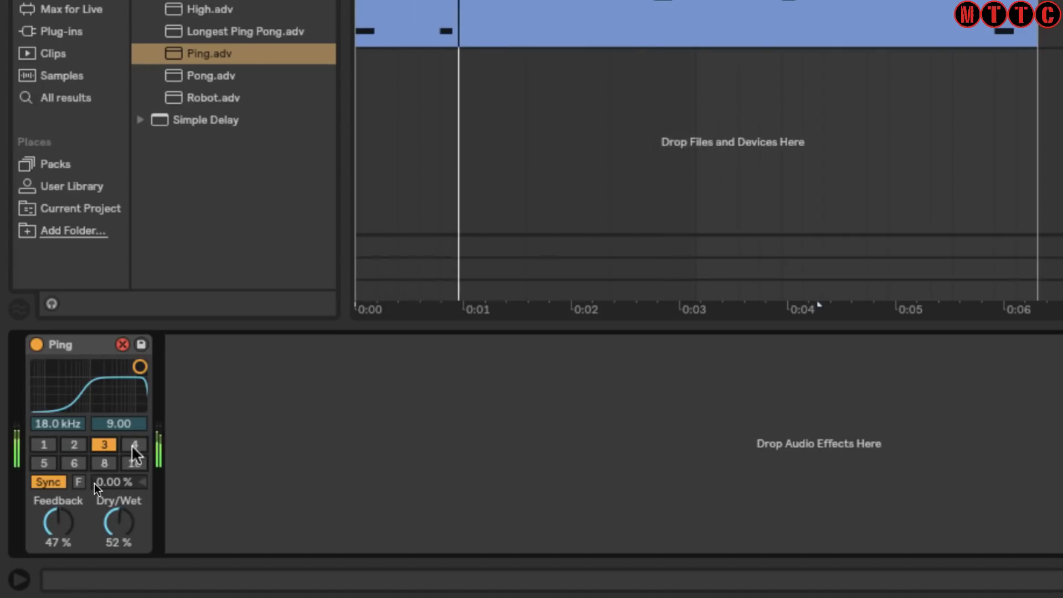
{"action": "left_click", "coordinate": [133, 444]}
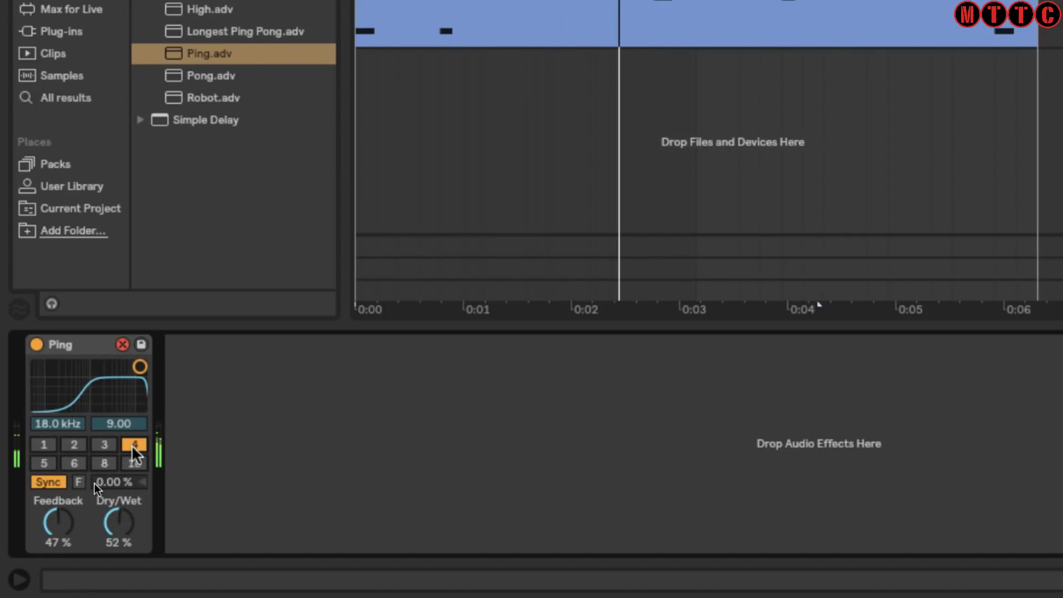
{"action": "key", "text": "space"}
{"action": "key", "text": "space"}
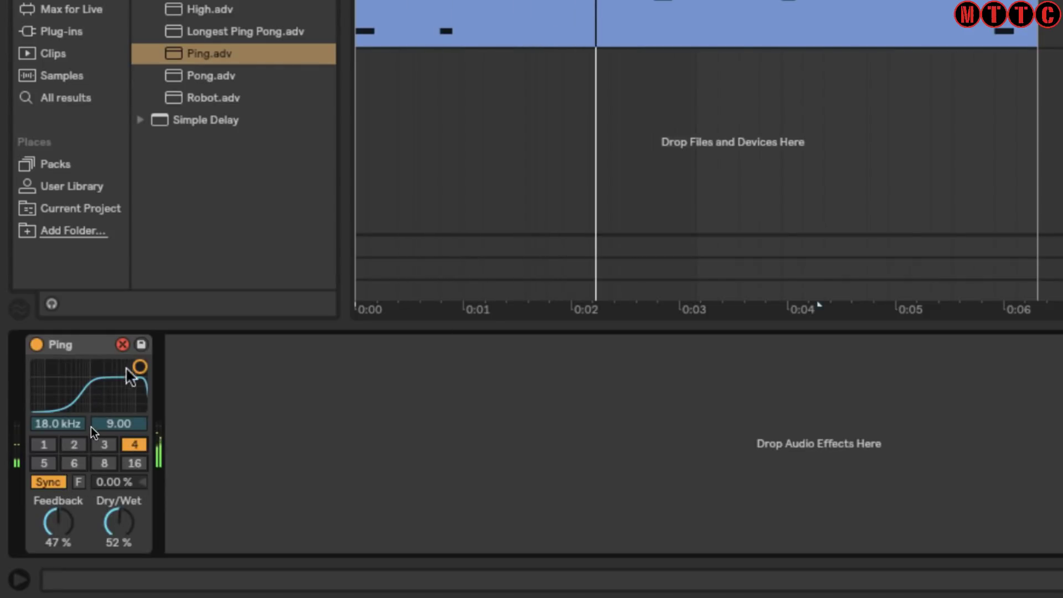
Pull the filter down from 18.0 kHz, toggle sync off and on, then delete the Ping device
{"action": "left_click_drag", "start_coordinate": [139, 366], "coordinate": [84, 405]}
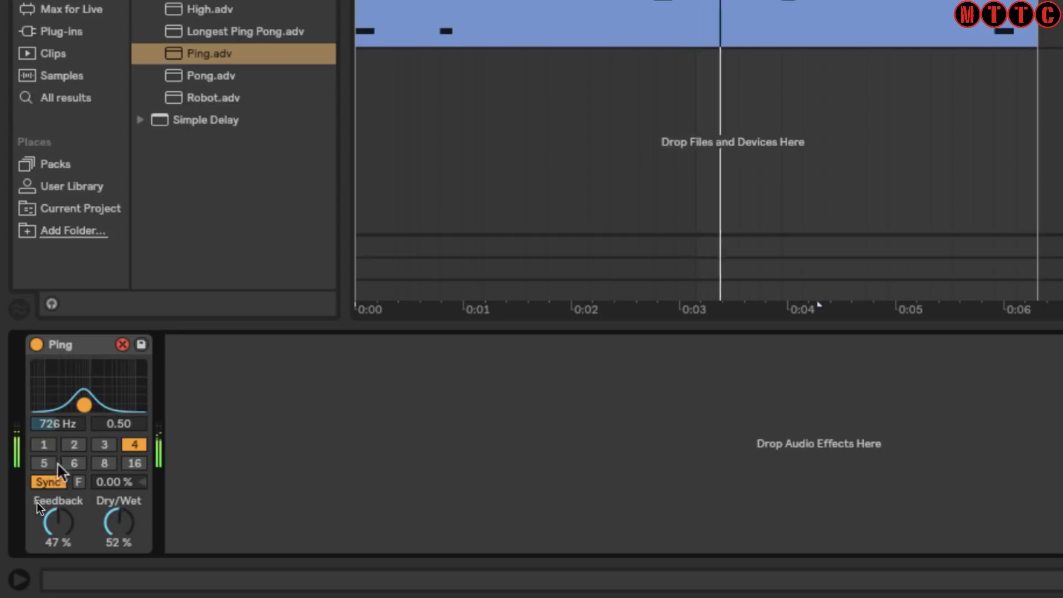
{"action": "left_click", "coordinate": [49, 481]}
{"action": "left_click", "coordinate": [49, 482]}
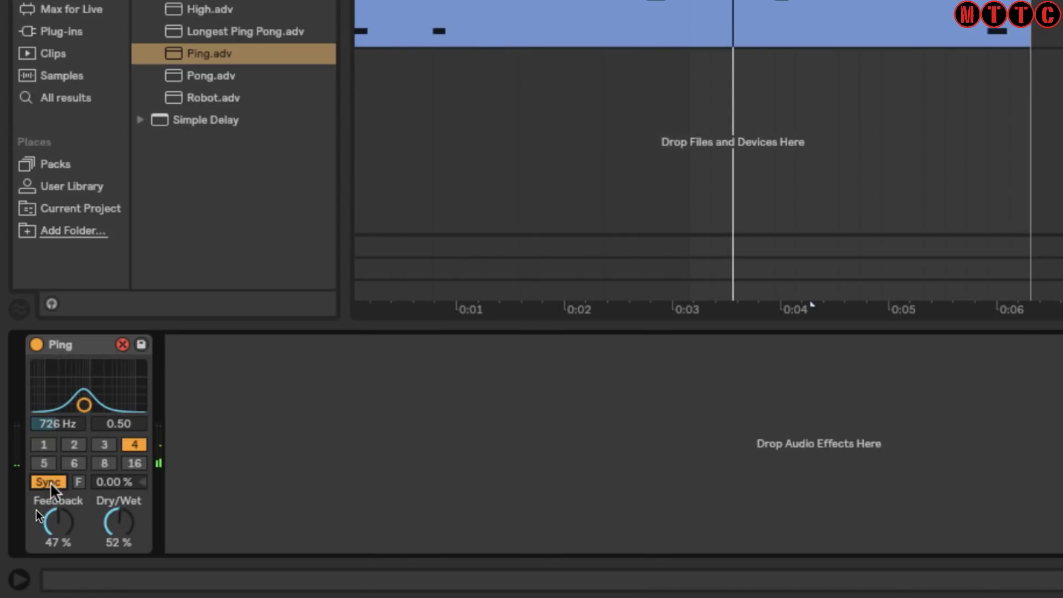
{"action": "left_click", "coordinate": [88, 346]}
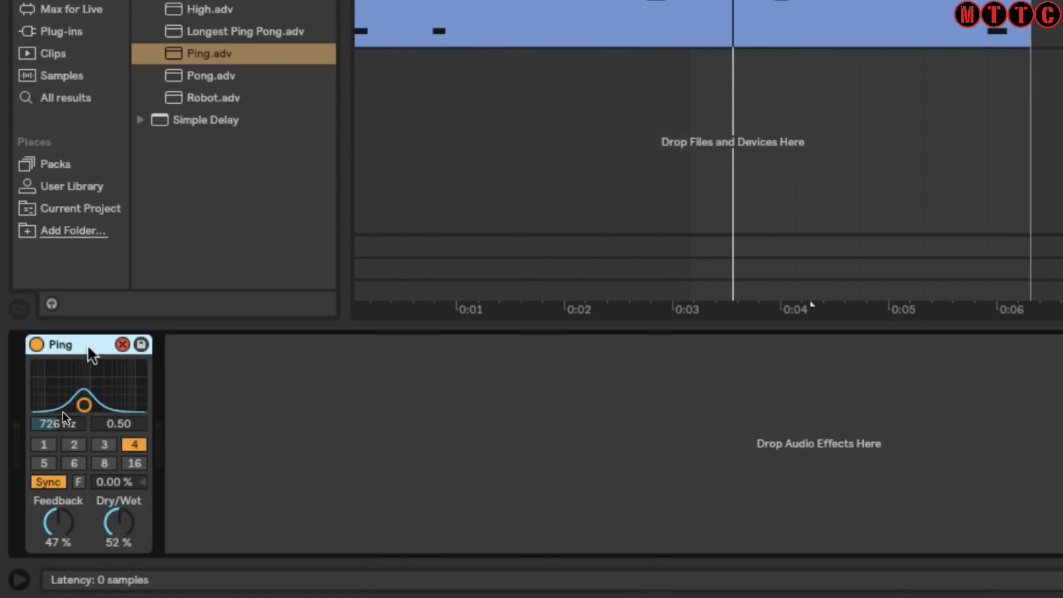
{"action": "key", "text": "Delete"}
{"action": "scroll", "coordinate": [260, 66], "scroll_direction": "down", "scroll_amount": 1}
Load Grain Delay onto the track and start playback
{"action": "key", "text": "Left"}
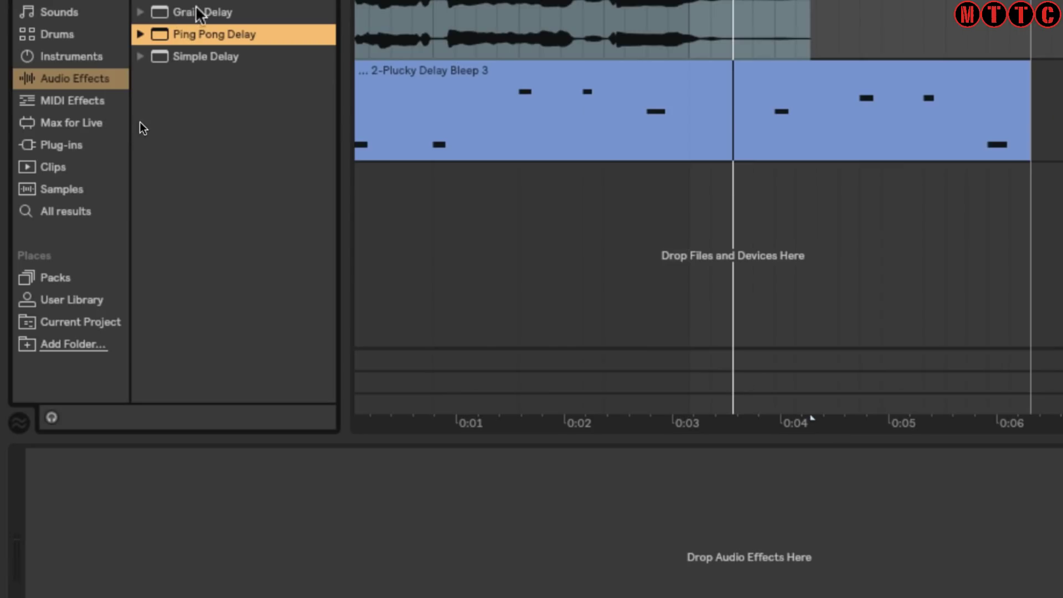
{"action": "left_click", "coordinate": [165, 18]}
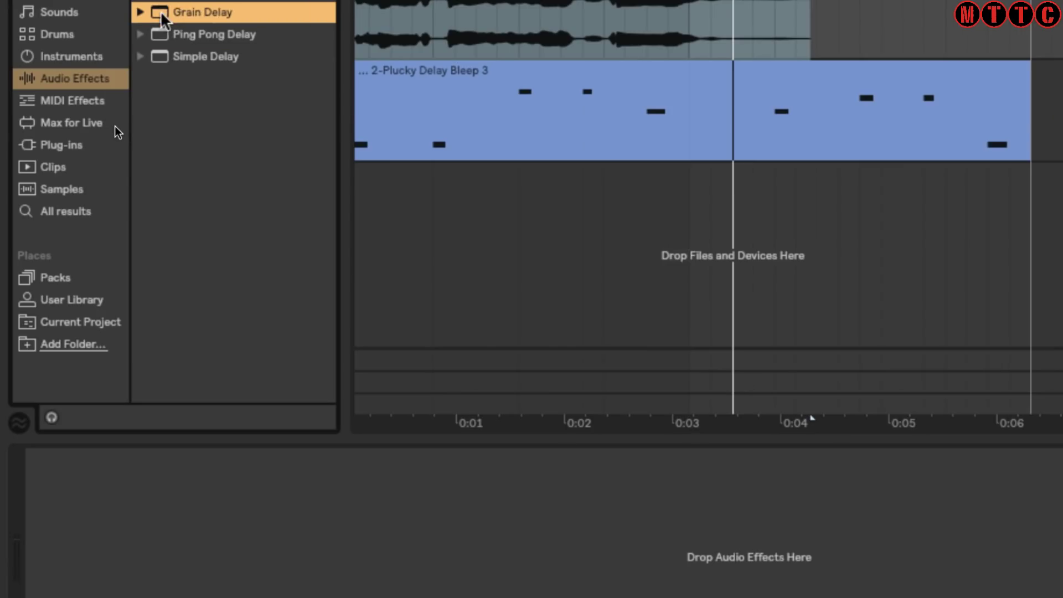
{"action": "key", "text": "Return"}
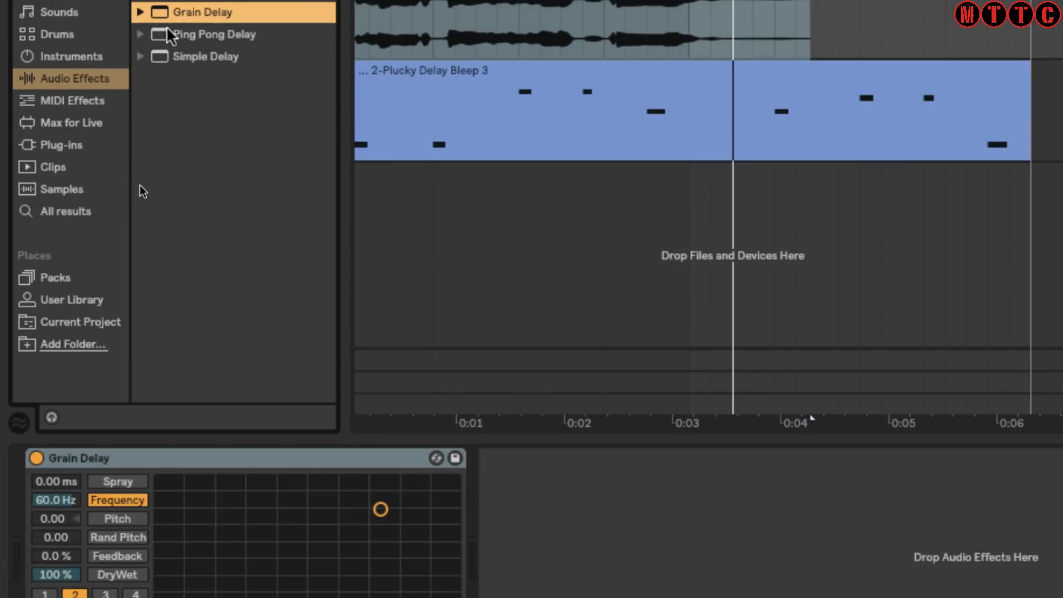
{"action": "key", "text": "space"}
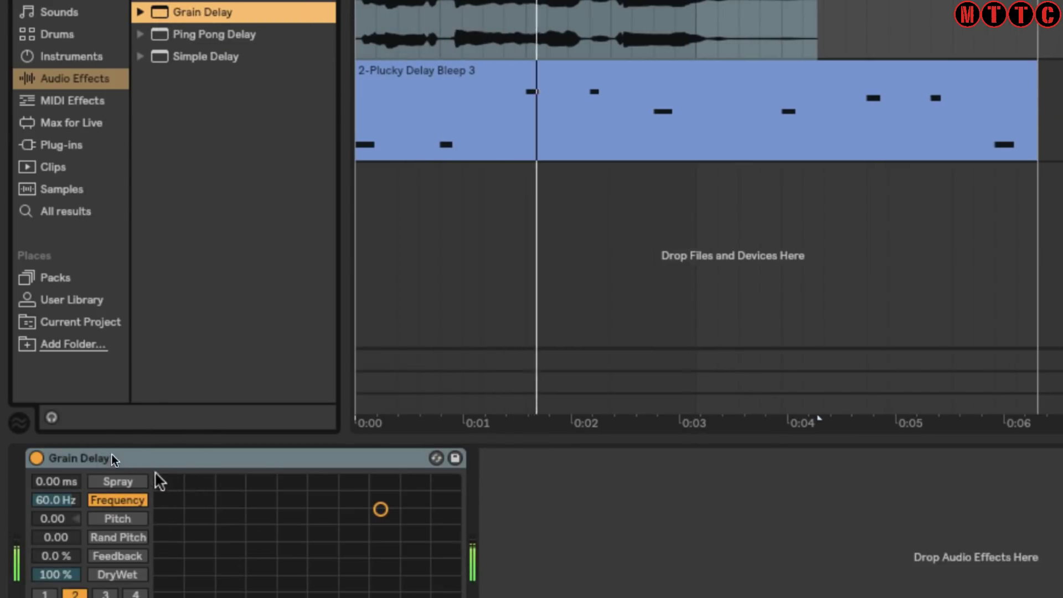
Hot-swap in the Ascent preset and drag its pitch down to -16.5
{"action": "key", "text": "Right"}
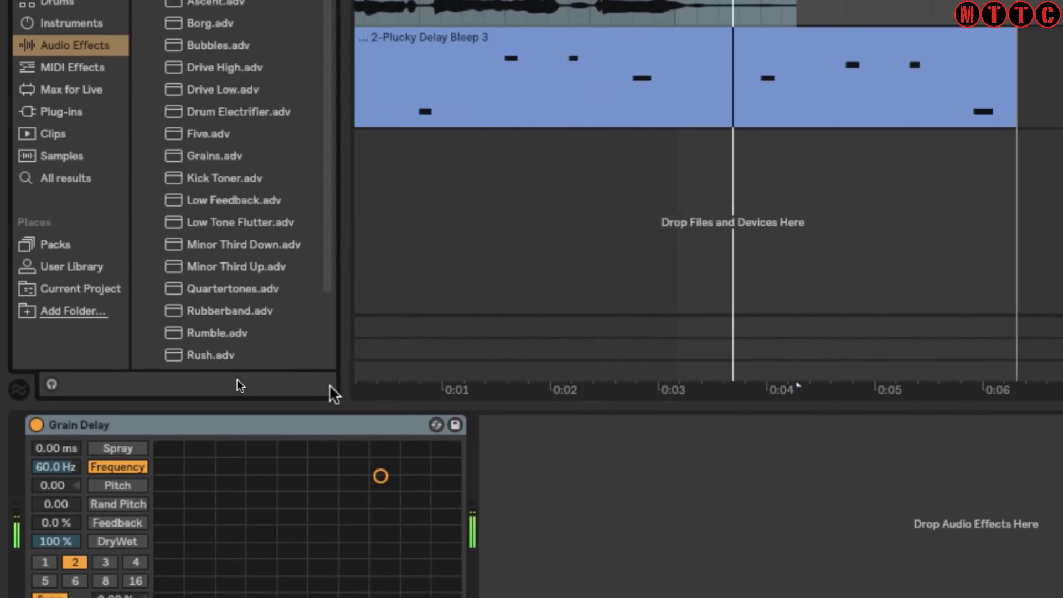
{"action": "key", "text": "q"}
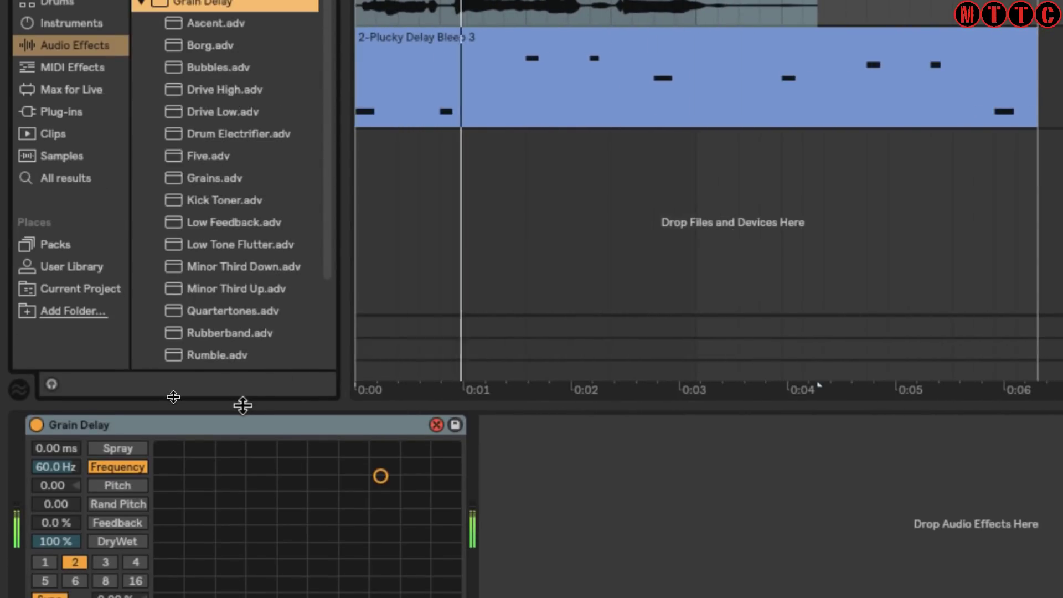
{"action": "double_click", "coordinate": [210, 25]}
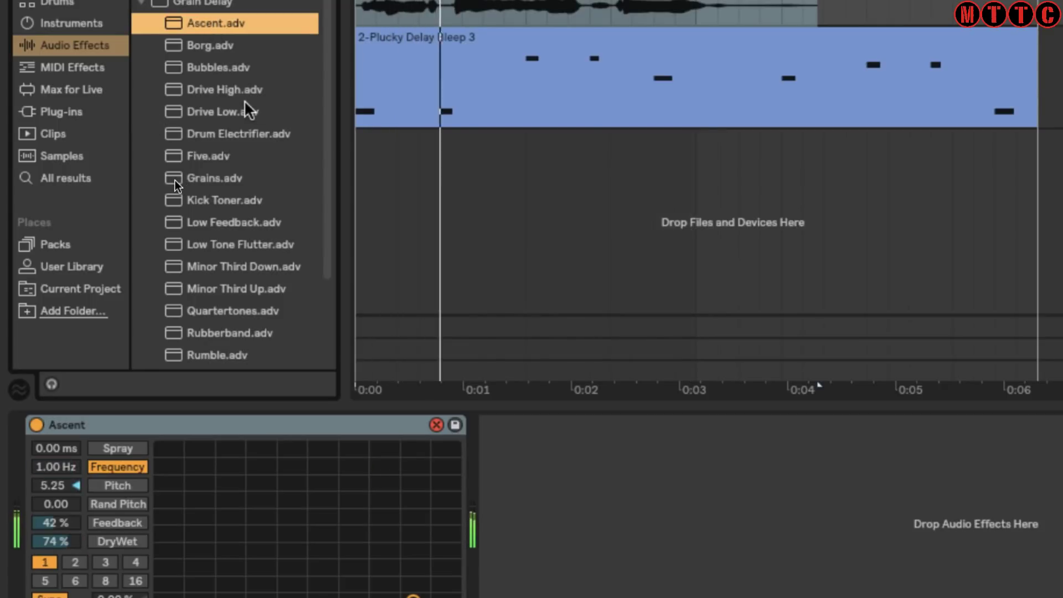
{"action": "scroll", "coordinate": [250, 179], "scroll_direction": "down", "scroll_amount": 5}
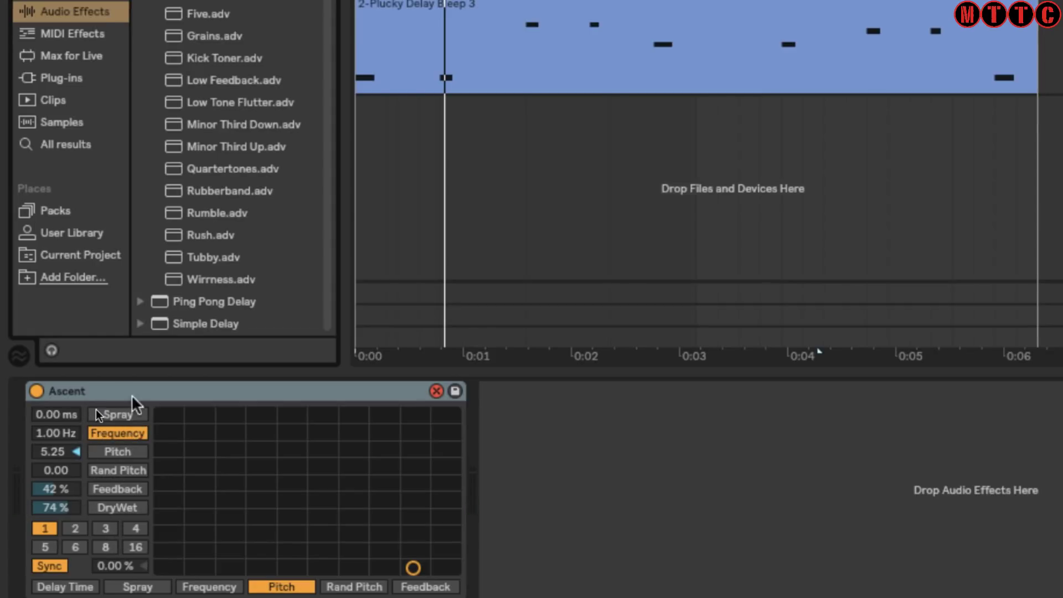
{"action": "left_click", "coordinate": [118, 451]}
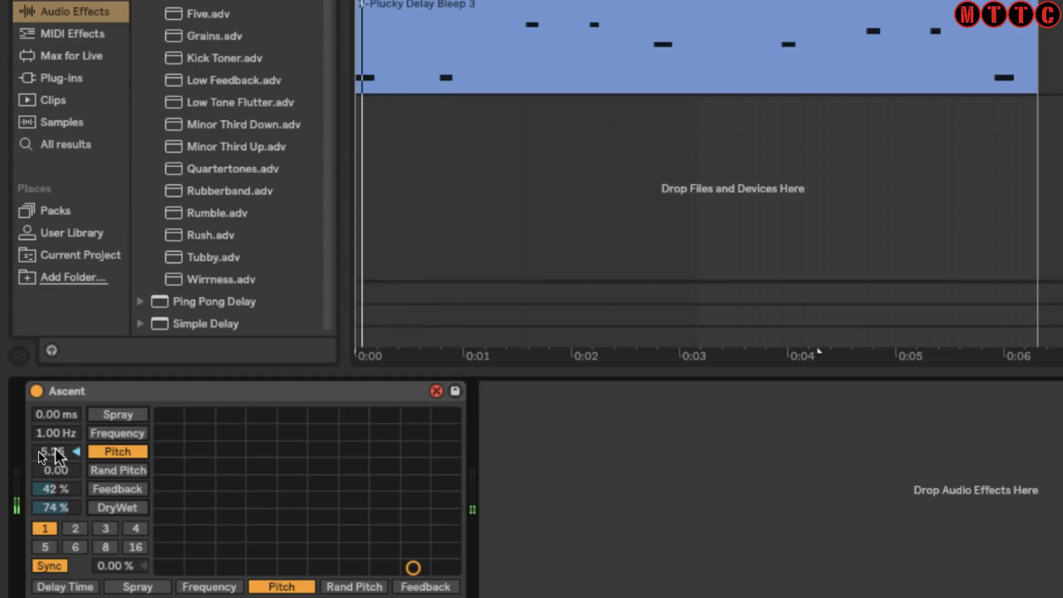
{"action": "mouse_move", "coordinate": [58, 455]}
{"action": "left_mouse_down"}
{"action": "mouse_move", "coordinate": [58, 578]}
{"action": "mouse_move", "coordinate": [40, 458]}
{"action": "mouse_move", "coordinate": [56, 449]}
{"action": "mouse_move", "coordinate": [56, 420]}
{"action": "mouse_move", "coordinate": [54, 450]}
{"action": "left_mouse_up"}
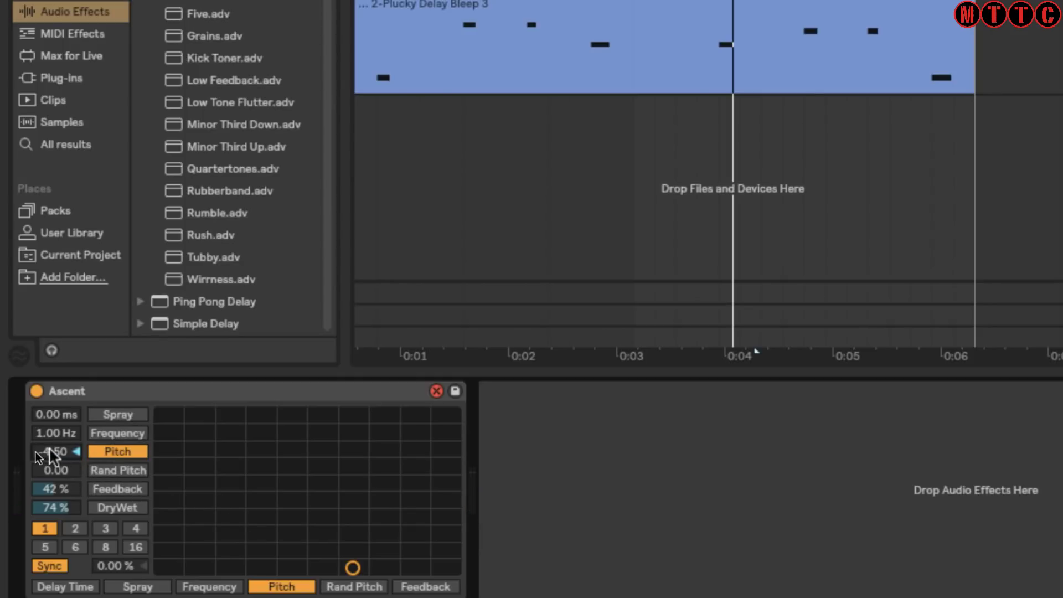
{"action": "left_click_drag", "start_coordinate": [49, 454], "coordinate": [49, 487]}
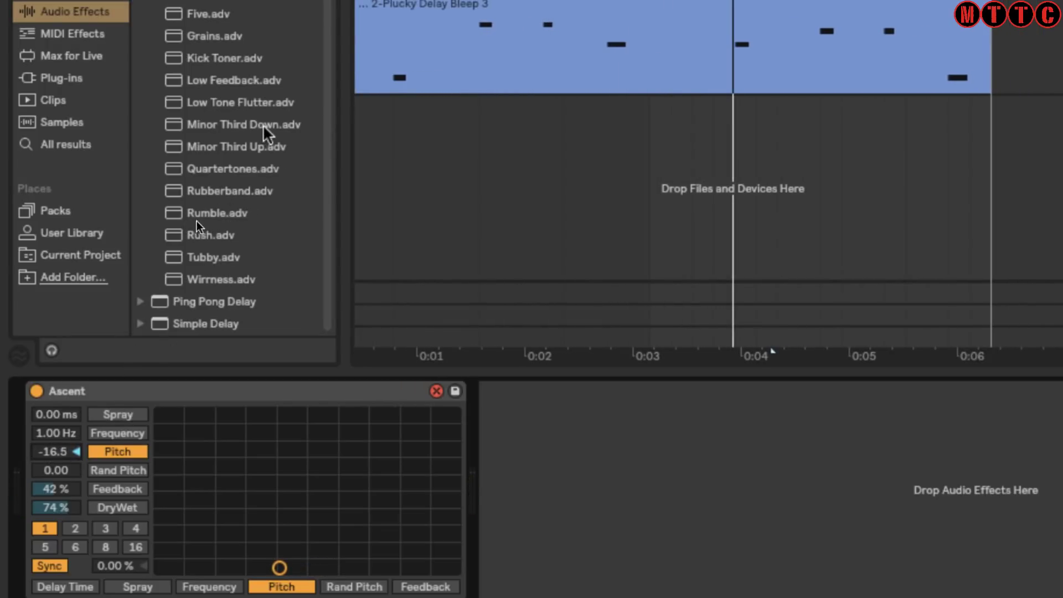
Audition the Minor Third Up preset, then load the Five Grain Delay preset
{"action": "double_click", "coordinate": [211, 145]}
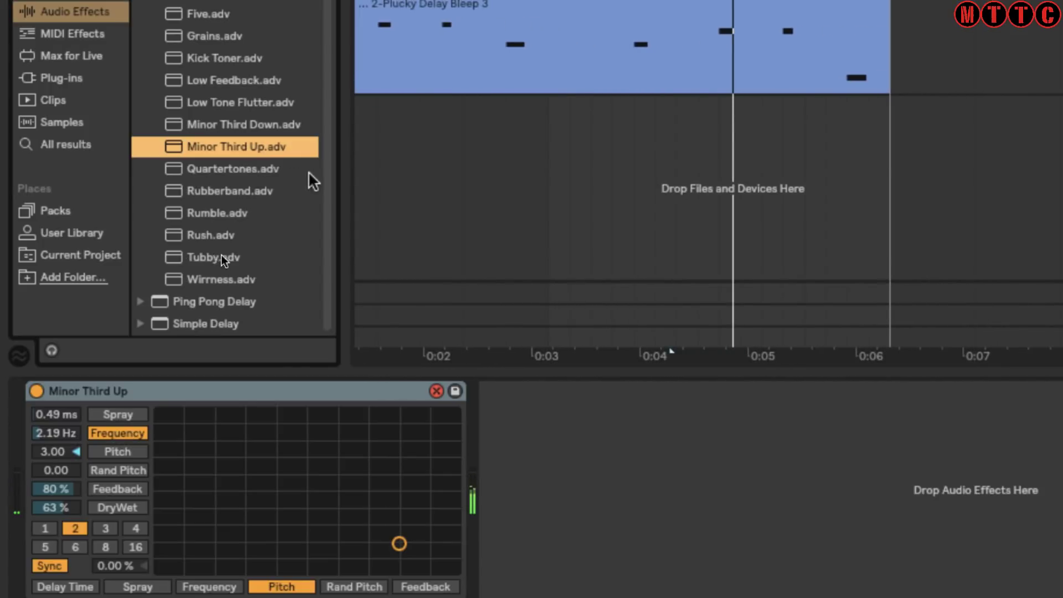
{"action": "scroll", "coordinate": [161, 178], "scroll_direction": "up", "scroll_amount": 3}
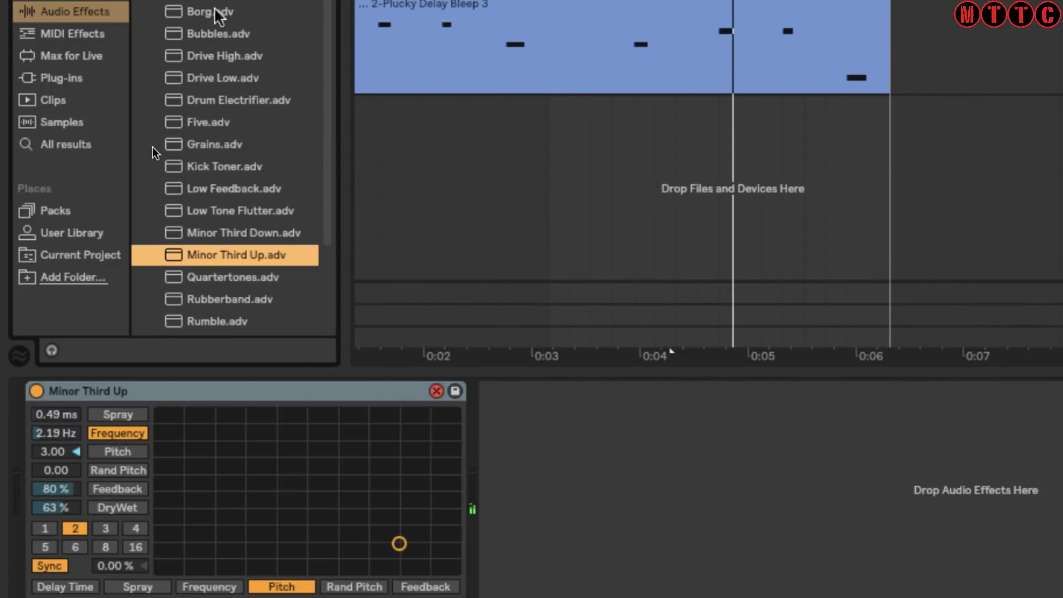
{"action": "double_click", "coordinate": [214, 121]}
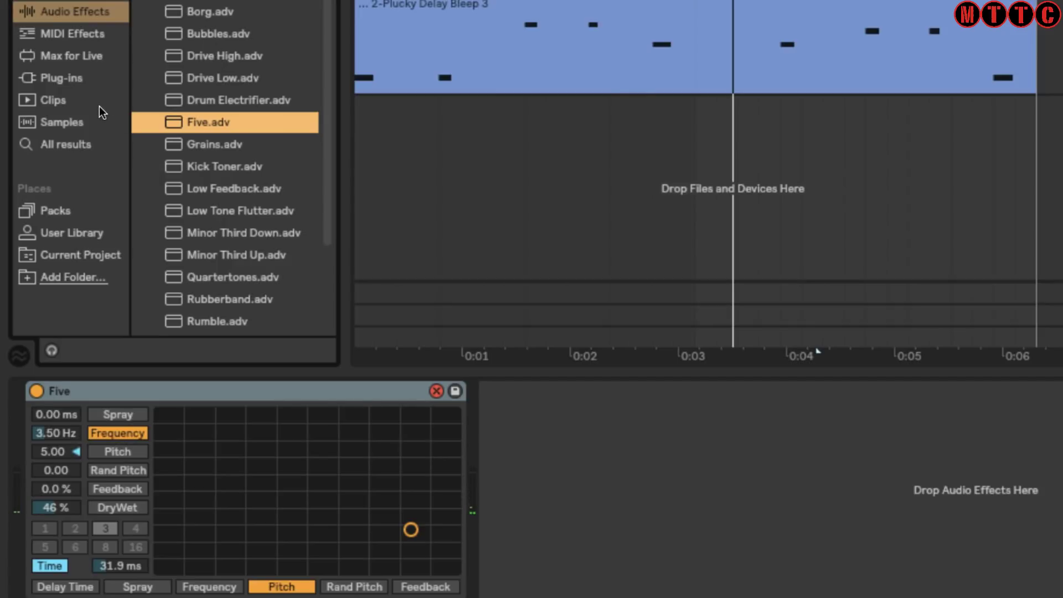
{"action": "left_click", "coordinate": [171, 19]}
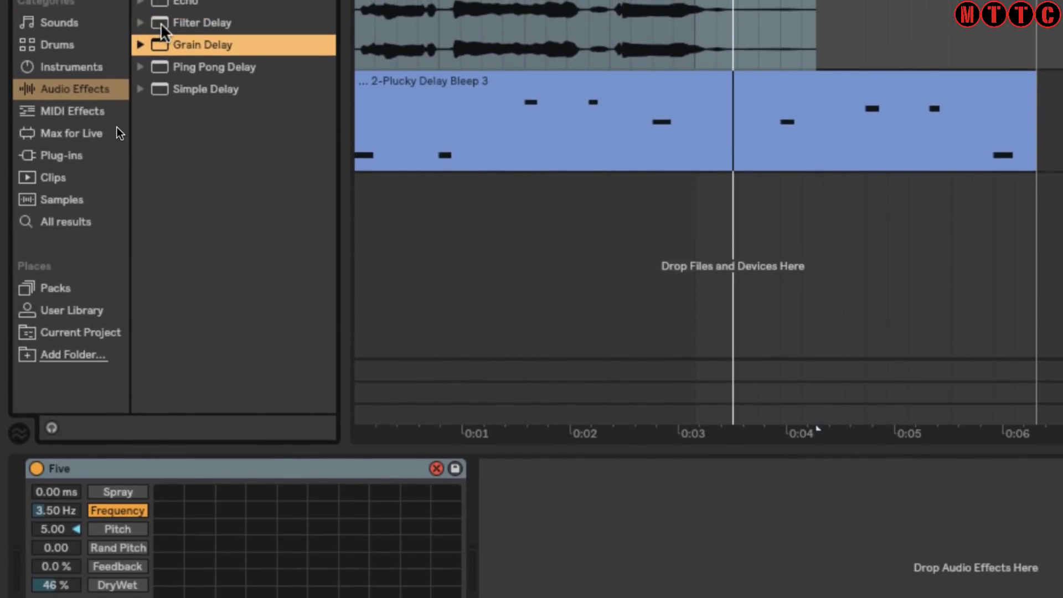
Swap in Filter Delay, set L and L+R filters to 50 Hz, Q 5.50, Dry -15 dB
{"action": "double_click", "coordinate": [156, 23]}
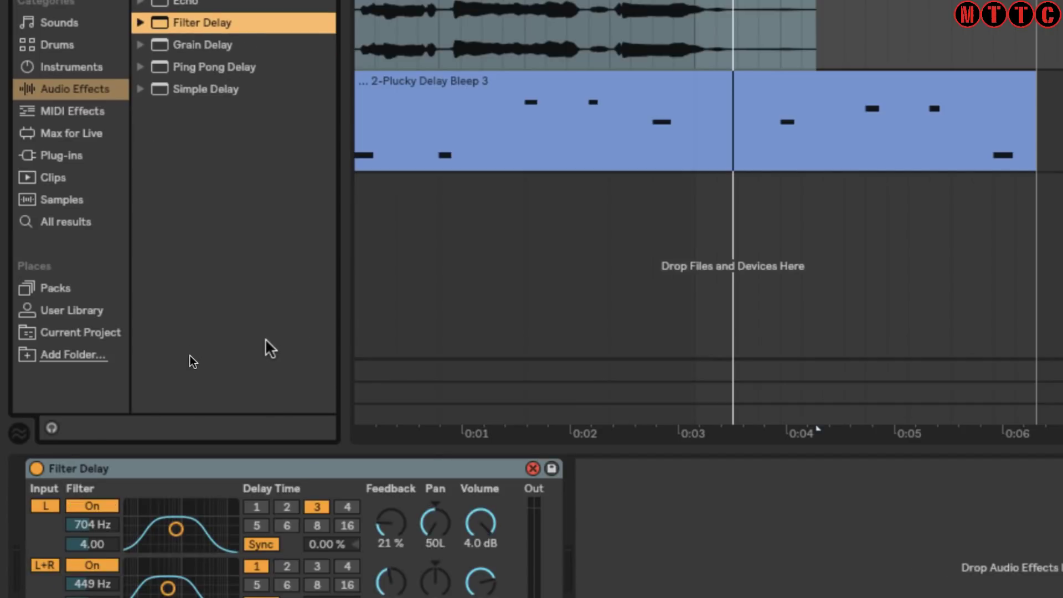
{"action": "key", "text": "Right"}
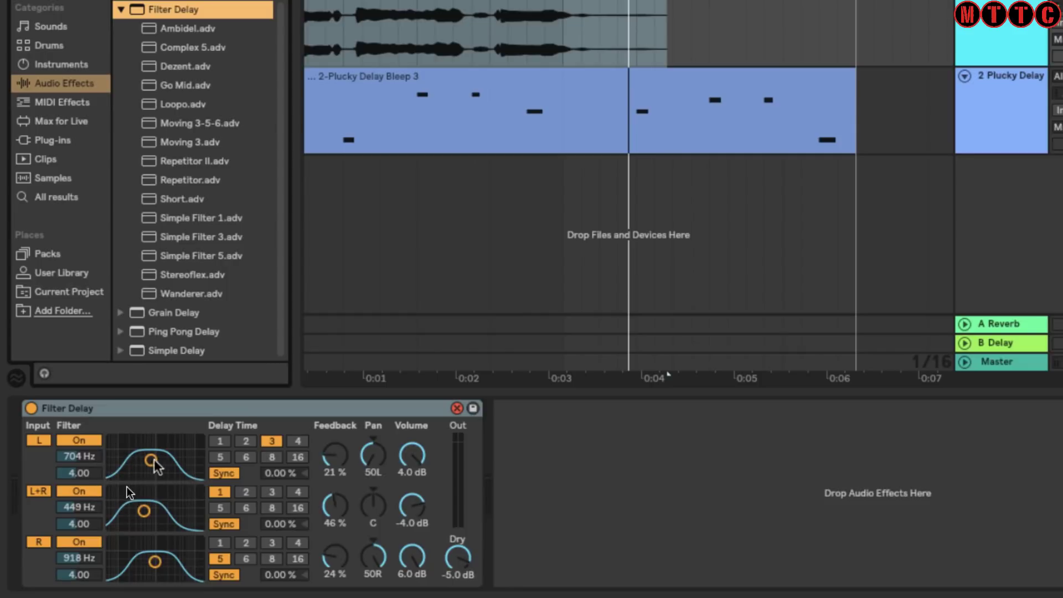
{"action": "key", "text": "space"}
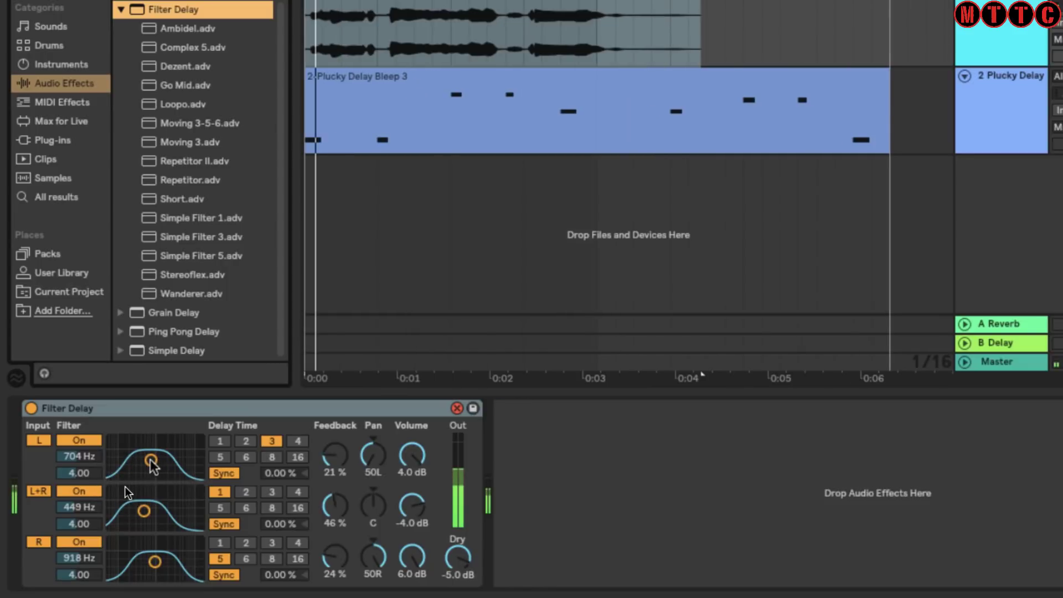
{"action": "left_click_drag", "start_coordinate": [154, 466], "coordinate": [111, 504]}
{"action": "left_click_drag", "start_coordinate": [155, 562], "coordinate": [112, 575]}
{"action": "left_click_drag", "start_coordinate": [96, 524], "coordinate": [97, 530]}
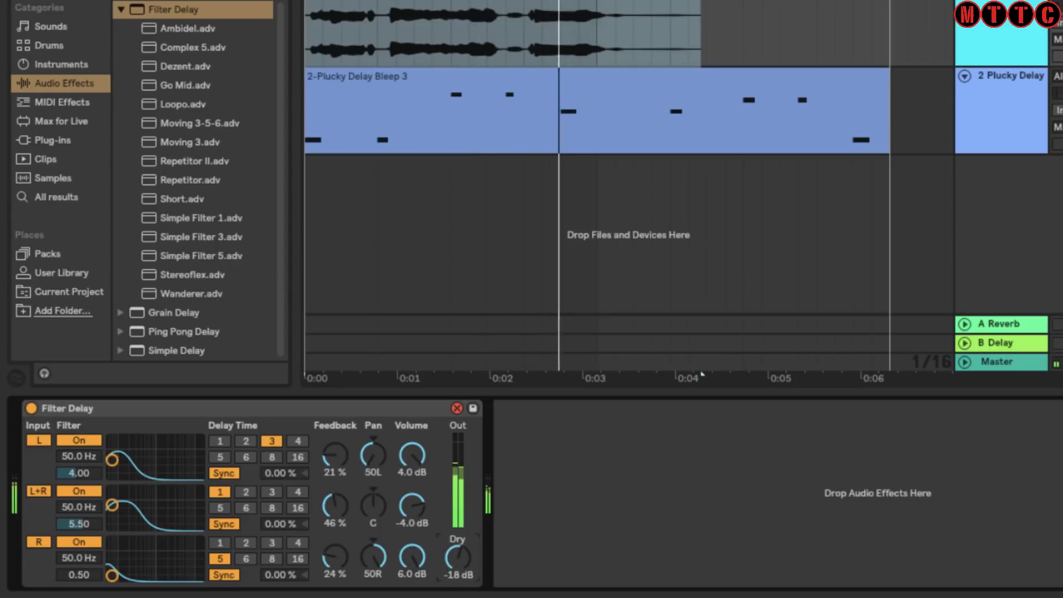
{"action": "left_click_drag", "start_coordinate": [459, 560], "coordinate": [459, 546]}
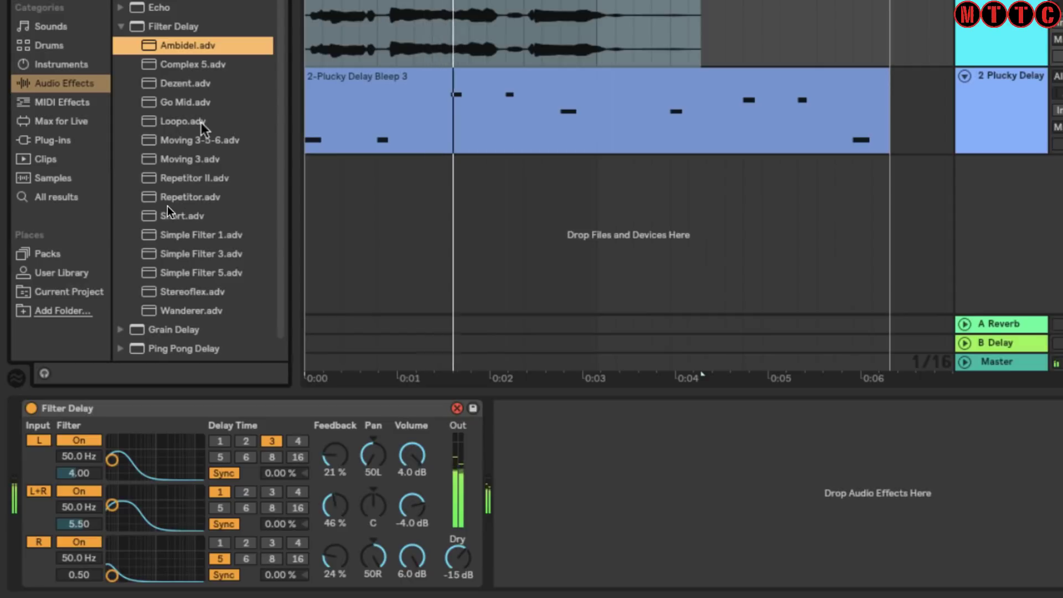
Audition the Complex 5 and Short Filter Delay presets, then hot-swap in Echo
{"action": "left_click", "coordinate": [178, 62]}
{"action": "double_click", "coordinate": [177, 59]}
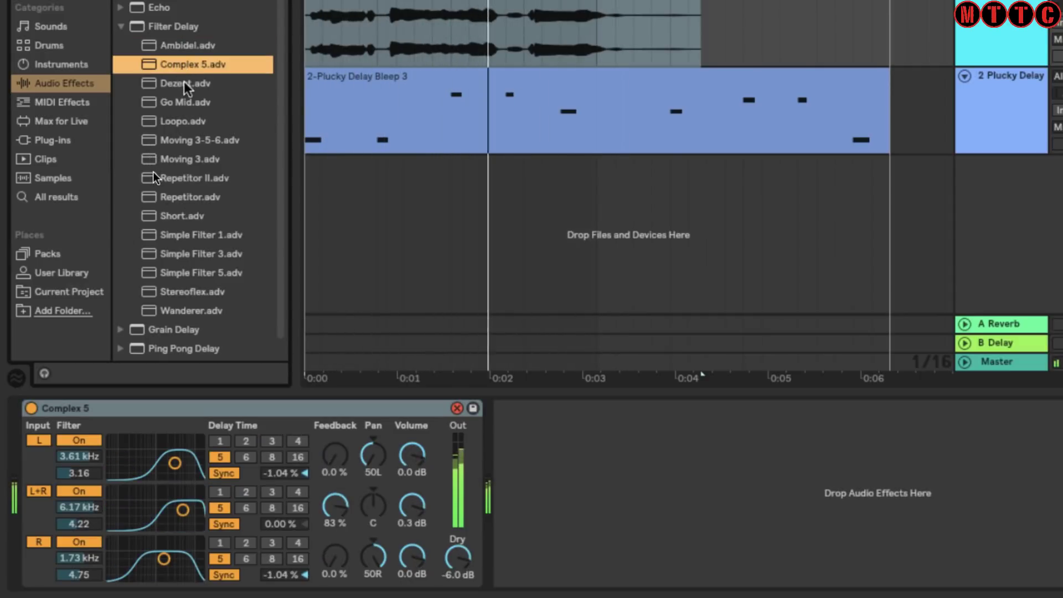
{"action": "left_click", "coordinate": [183, 215]}
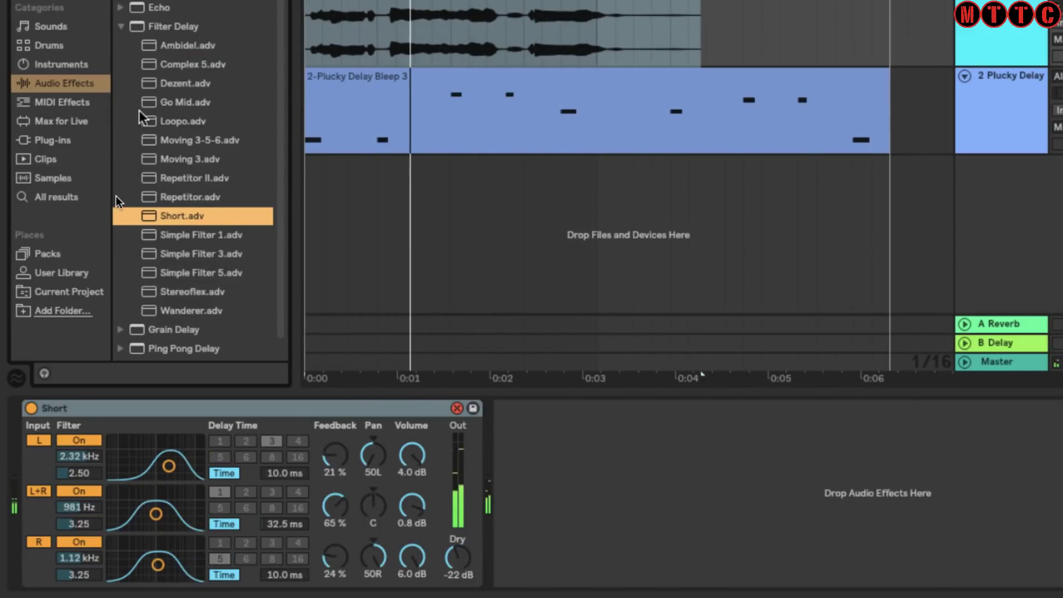
{"action": "scroll", "coordinate": [127, 166], "scroll_direction": "down", "scroll_amount": 1}
{"action": "left_click", "coordinate": [120, 25]}
{"action": "left_click", "coordinate": [120, 11]}
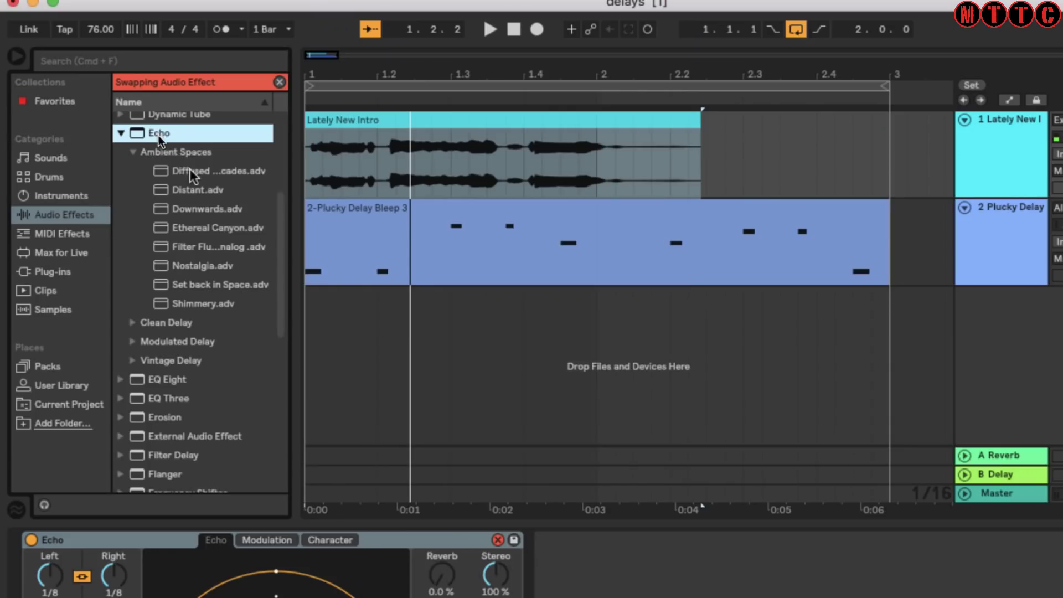
Play the song and audition the Echo presets Filter Flutter Analog, then Nostalgia, keeping Nostalgia
{"action": "key", "text": "space"}
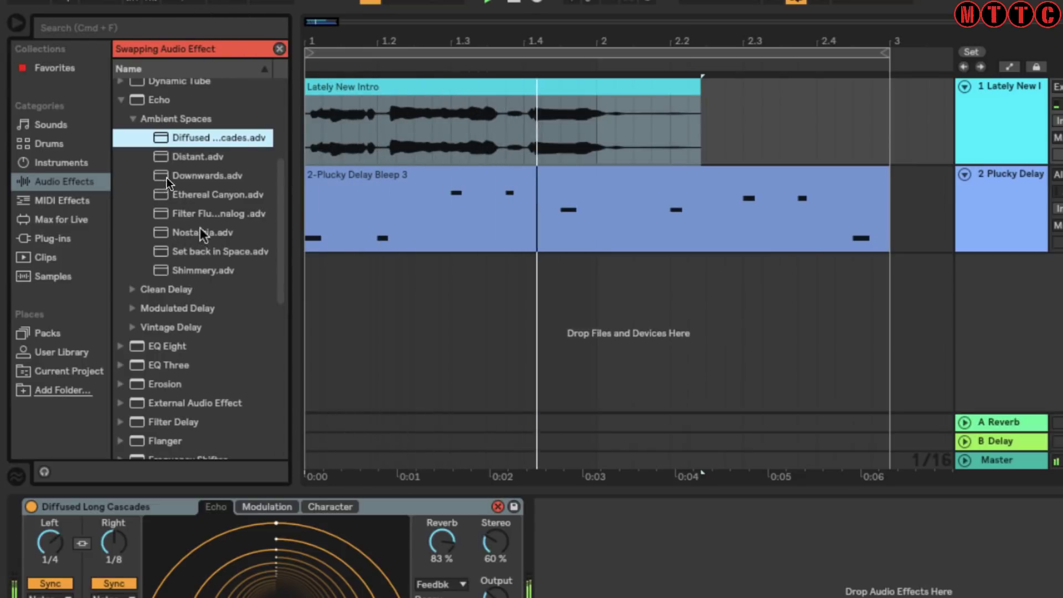
{"action": "double_click", "coordinate": [183, 213]}
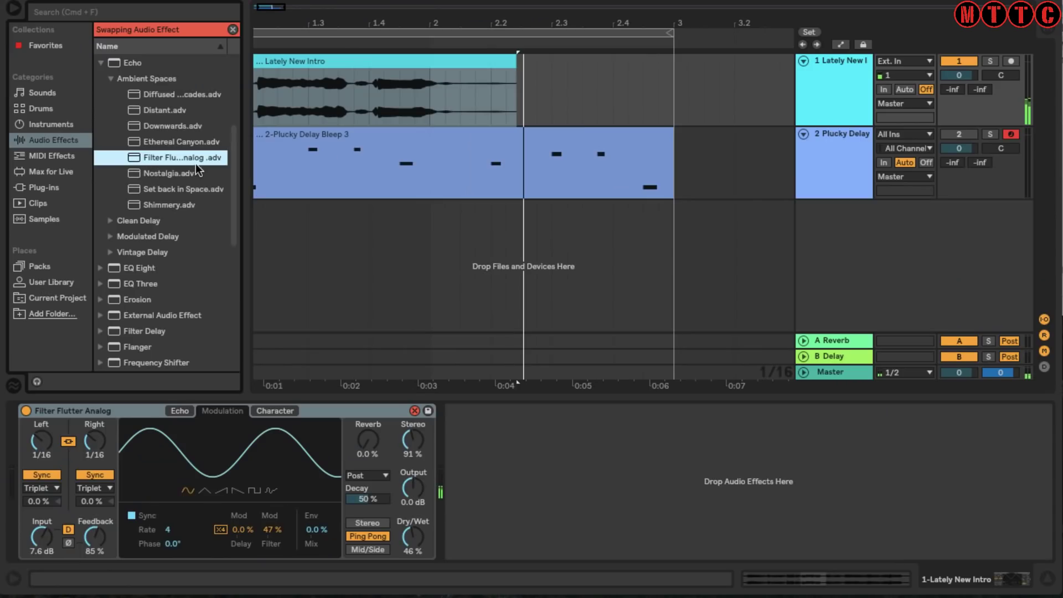
{"action": "double_click", "coordinate": [164, 176]}
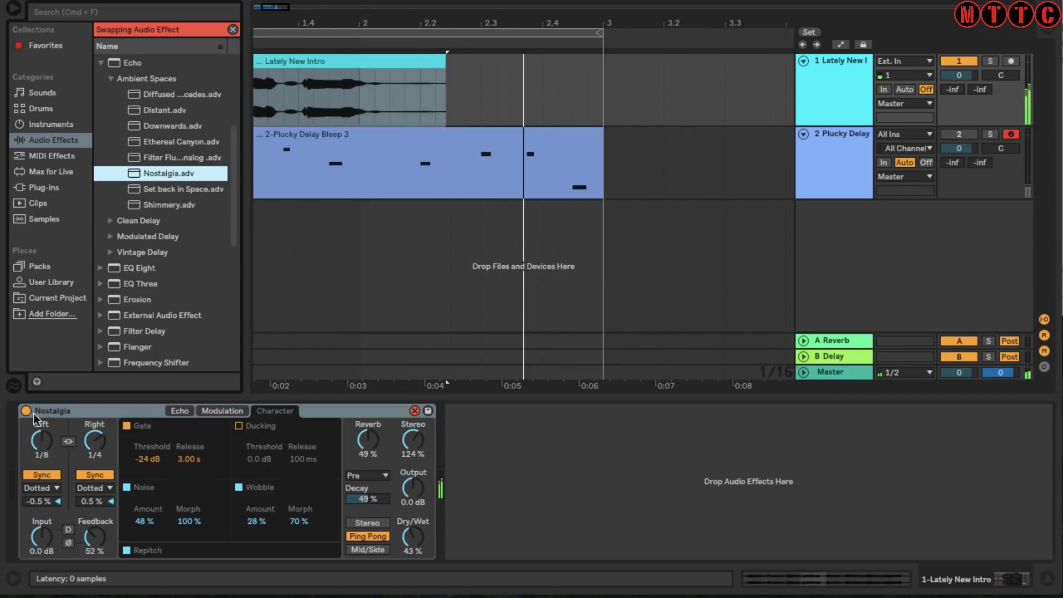
{"action": "left_click", "coordinate": [101, 414]}
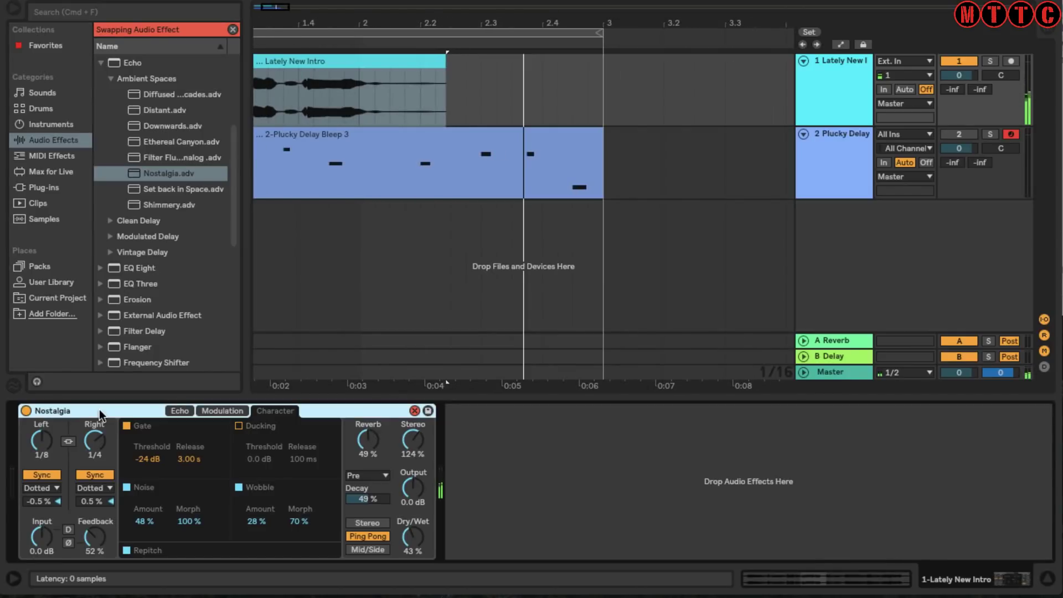
{"action": "key", "text": "alt+super+equal"}
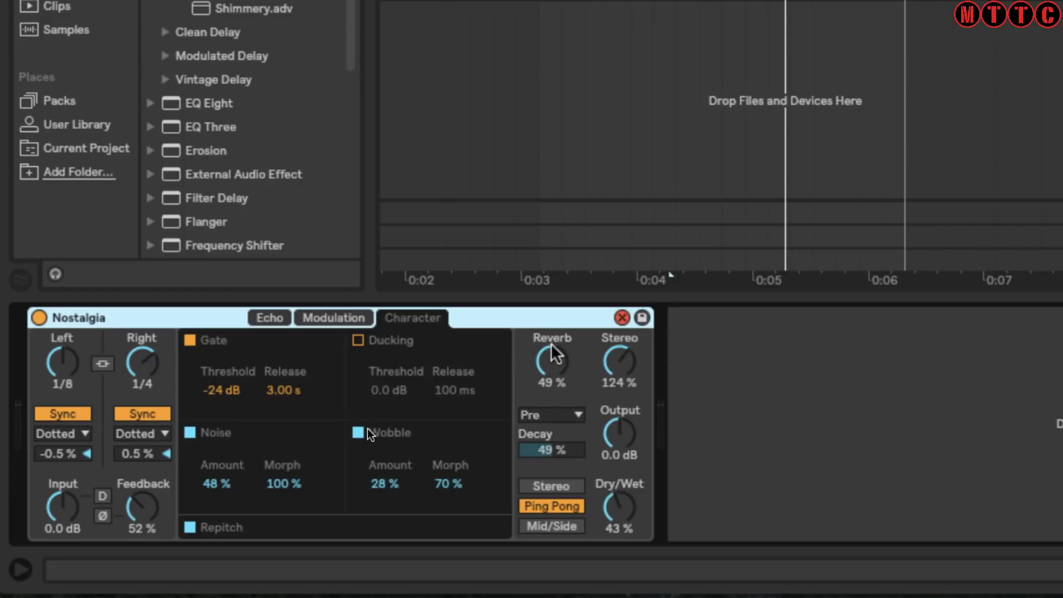
Drop Nostalgia's high-pass cutoff to 59.1 Hz with more resonance, then review its Modulation and Character pages
{"action": "left_click", "coordinate": [270, 318]}
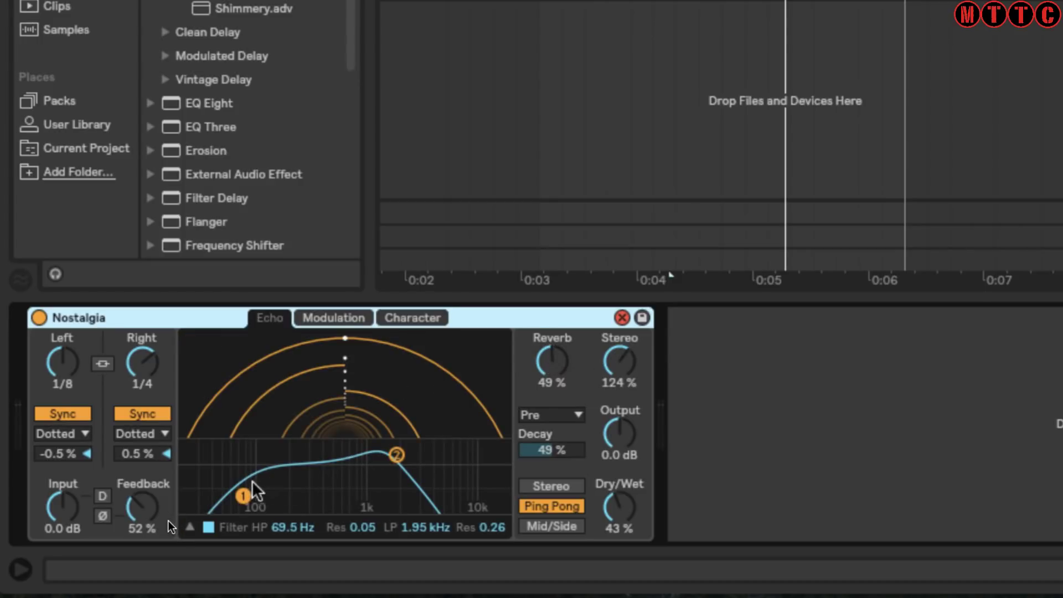
{"action": "mouse_move", "coordinate": [242, 495]}
{"action": "left_mouse_down"}
{"action": "mouse_move", "coordinate": [235, 453]}
{"action": "mouse_move", "coordinate": [234, 501]}
{"action": "left_mouse_up"}
{"action": "left_click", "coordinate": [333, 317]}
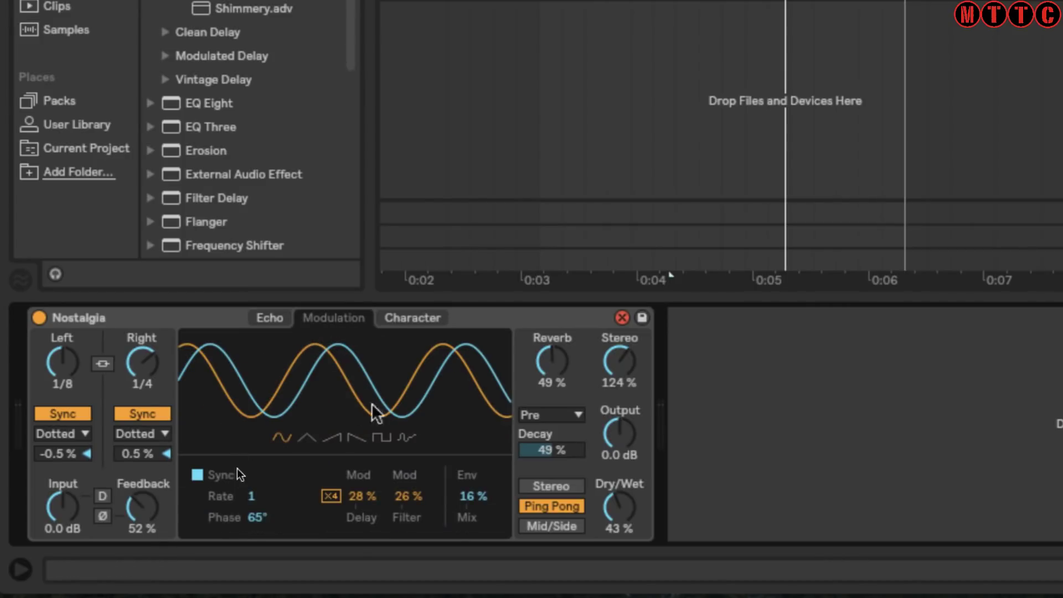
{"action": "left_click", "coordinate": [413, 318]}
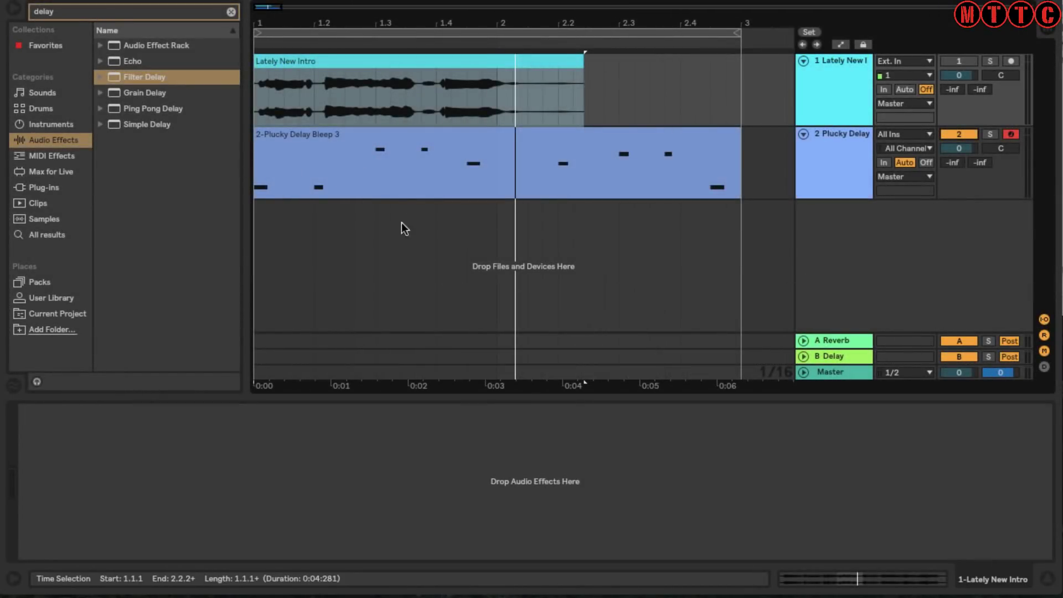
Show the Plucky Delay chain, open hot-swap presets for Ethereal Canyon, switch it on and play
{"action": "key", "text": "space"}
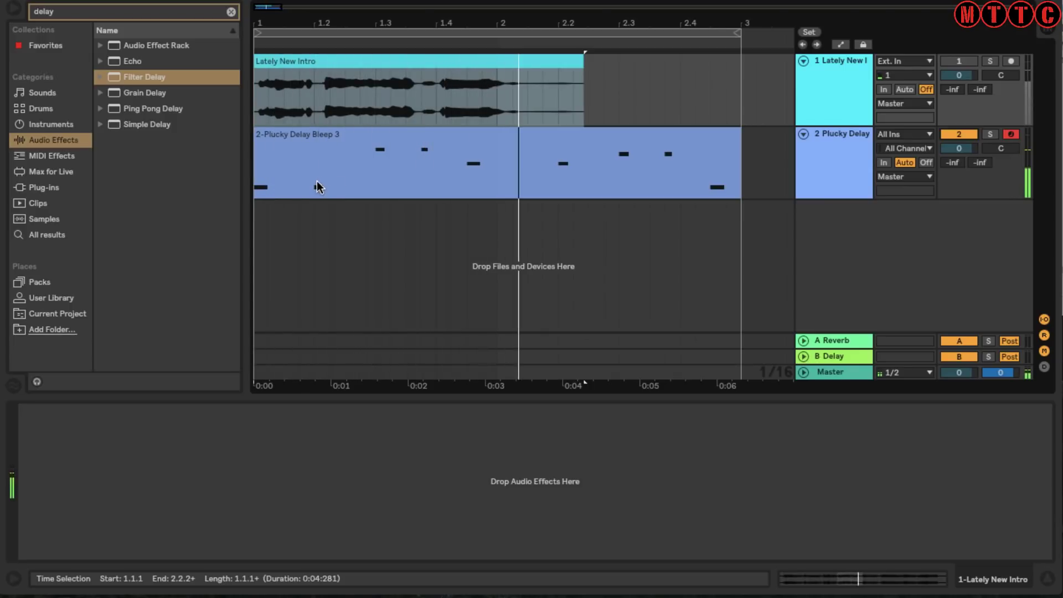
{"action": "left_click", "coordinate": [812, 169]}
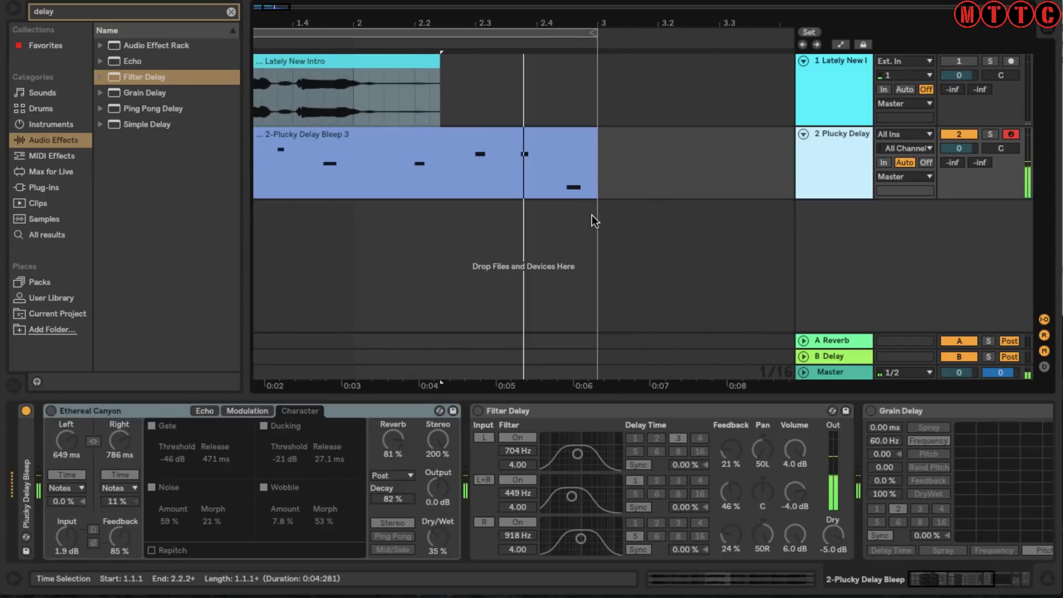
{"action": "key", "text": "space"}
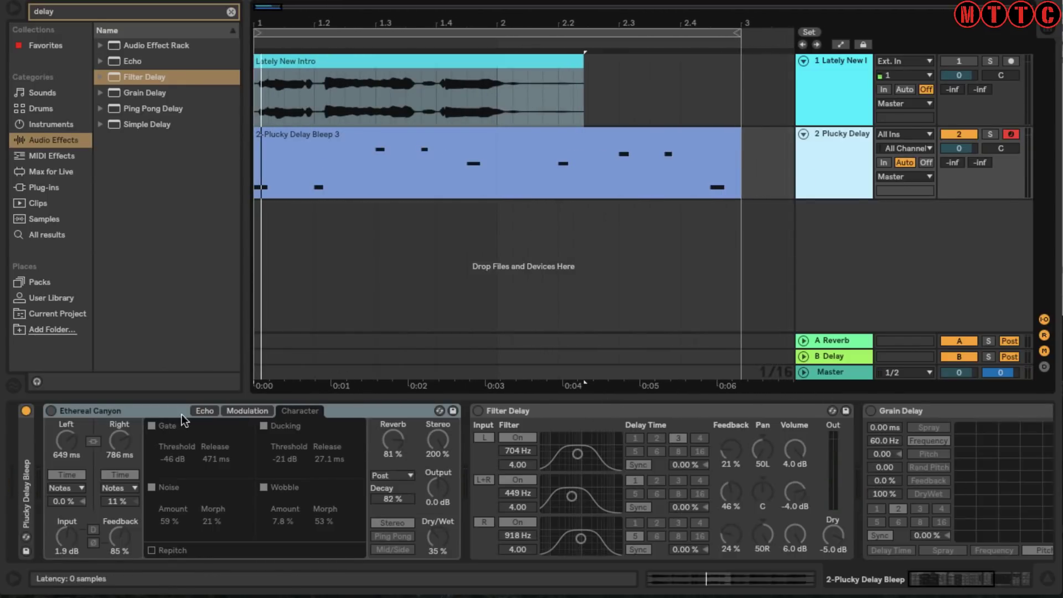
{"action": "key", "text": "q"}
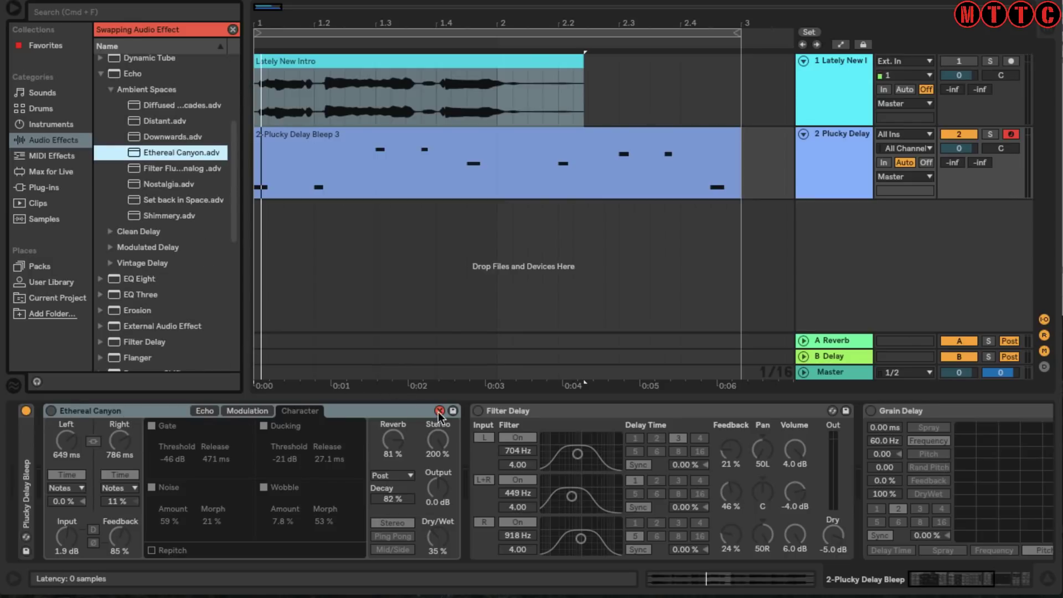
{"action": "left_click", "coordinate": [50, 410]}
{"action": "key", "text": "space"}
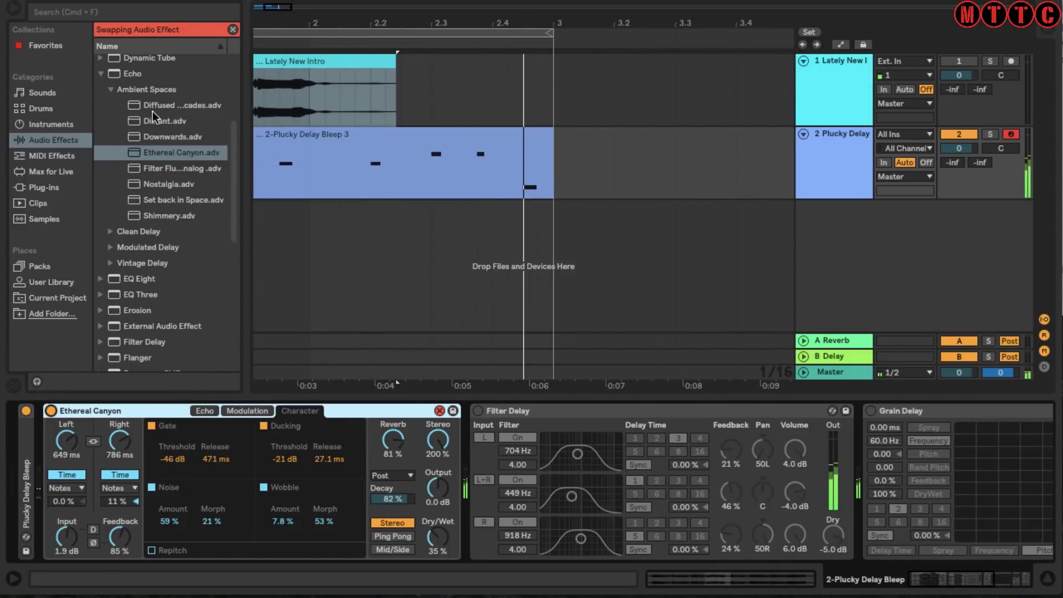
Replace Ethereal Canyon with Diffused Long Cascades, set feedback to 32%, and replay the song
{"action": "left_click", "coordinate": [50, 410]}
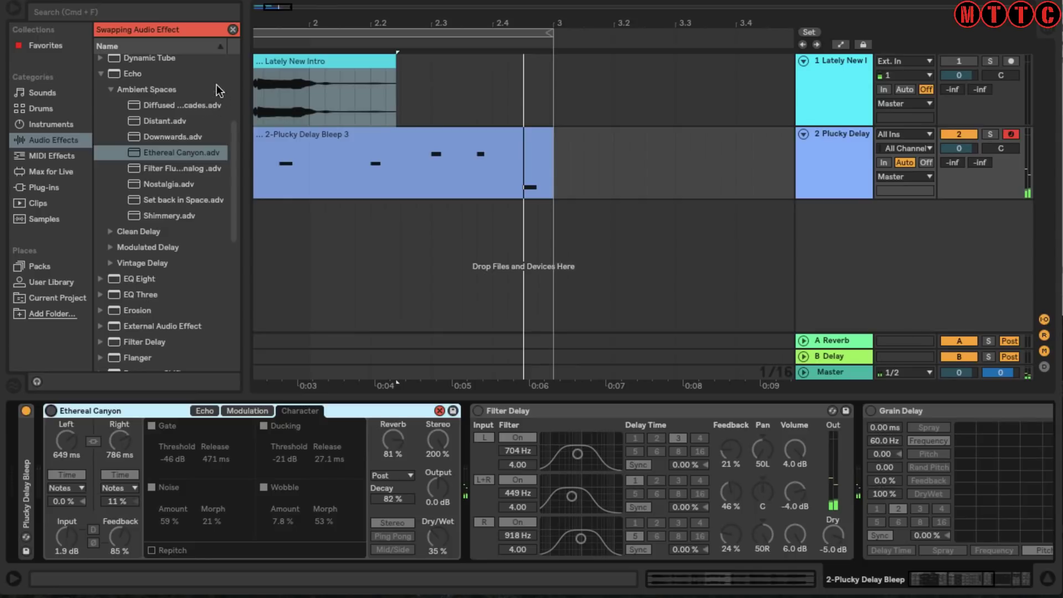
{"action": "double_click", "coordinate": [171, 105]}
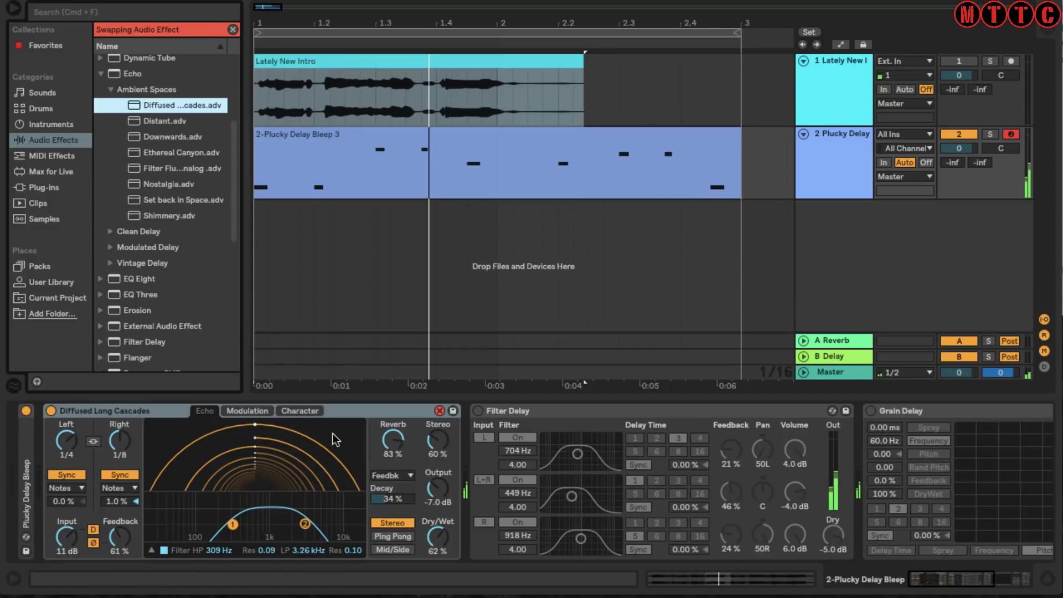
{"action": "left_click", "coordinate": [79, 435]}
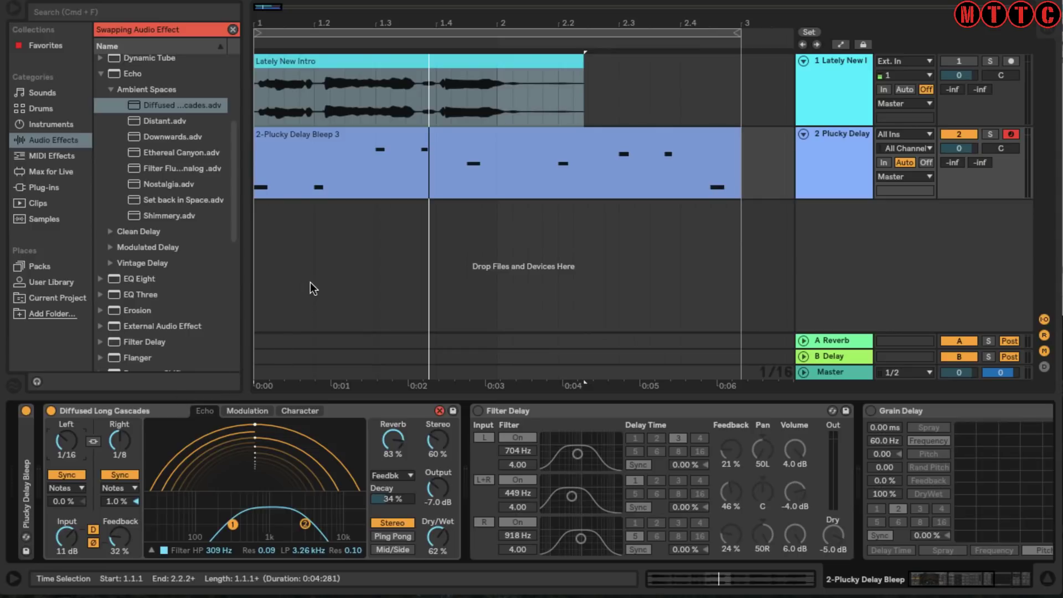
{"action": "key", "text": "space"}
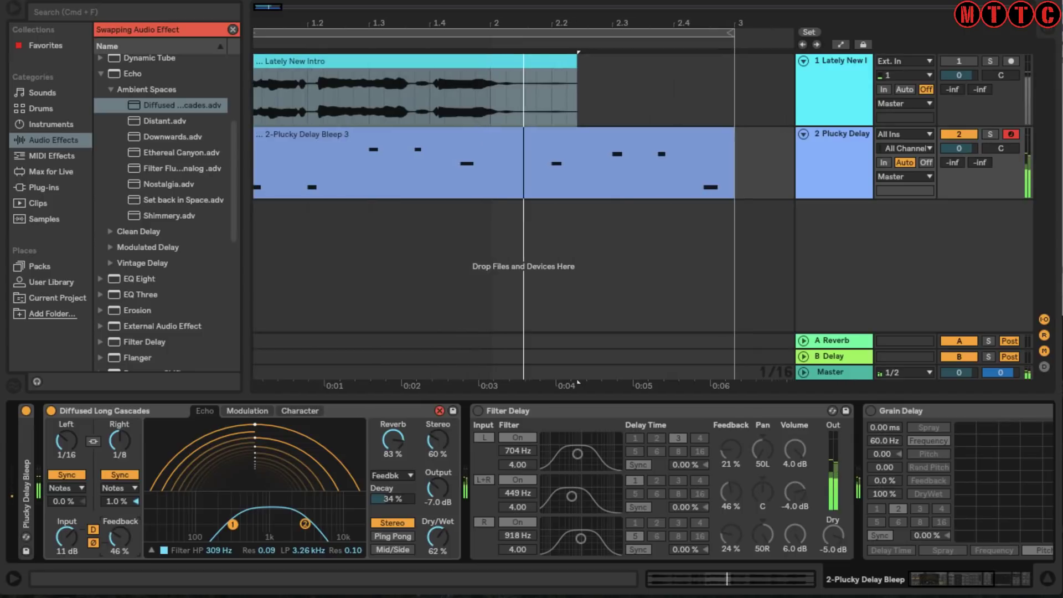
Raise the echo feedback to 50%, collapse the preset list, and switch the Echo off
{"action": "left_click_drag", "start_coordinate": [118, 537], "coordinate": [118, 536]}
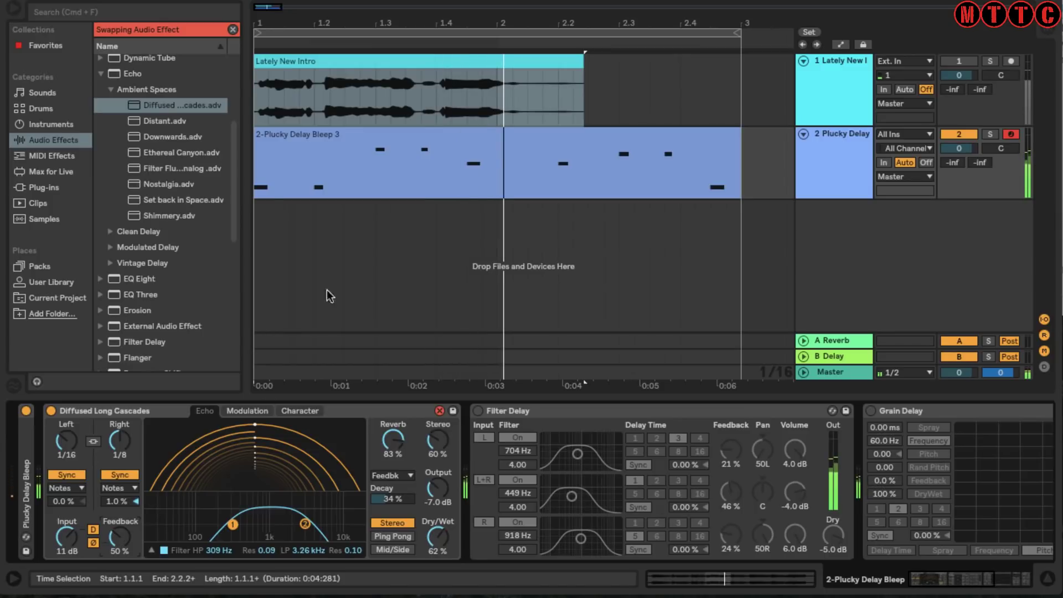
{"action": "left_click", "coordinate": [100, 74]}
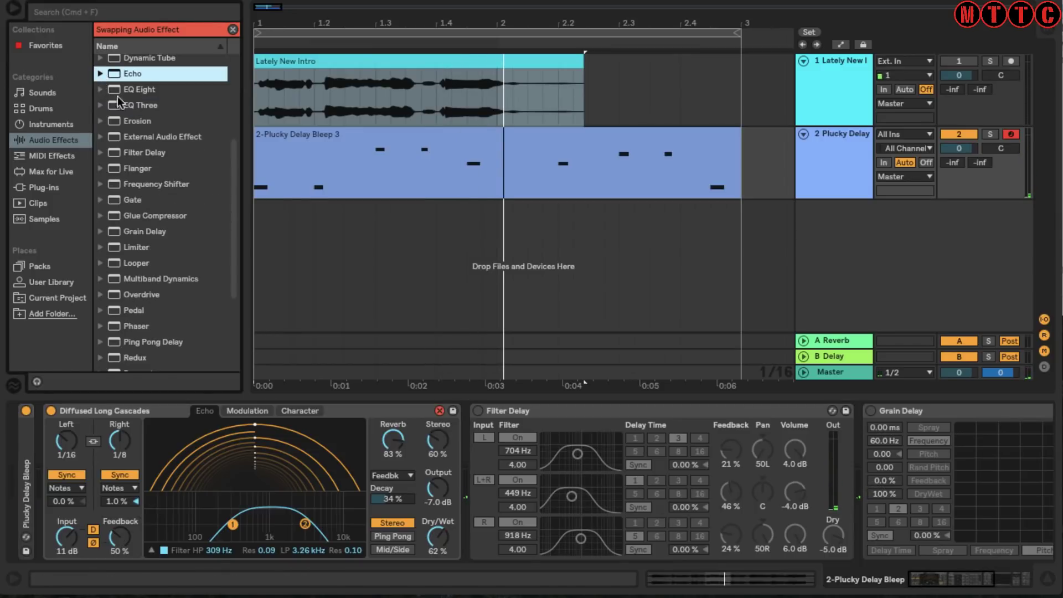
{"action": "left_click", "coordinate": [51, 410]}
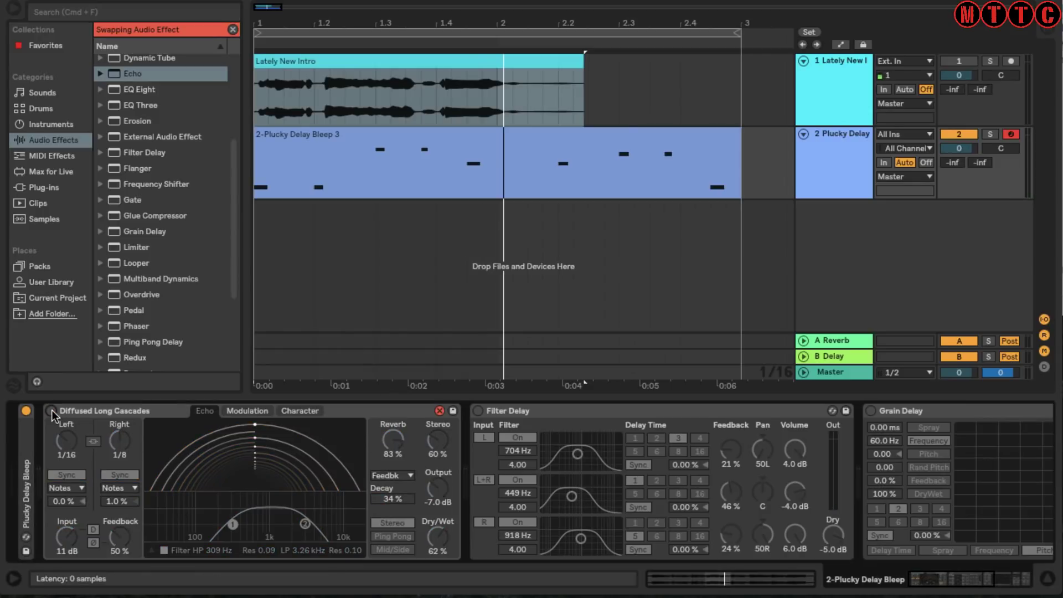
Switch on Filter Delay and audition Ambidel, Complex 5, Moving 3-5-6, then Simple Filter 1
{"action": "left_click", "coordinate": [528, 415]}
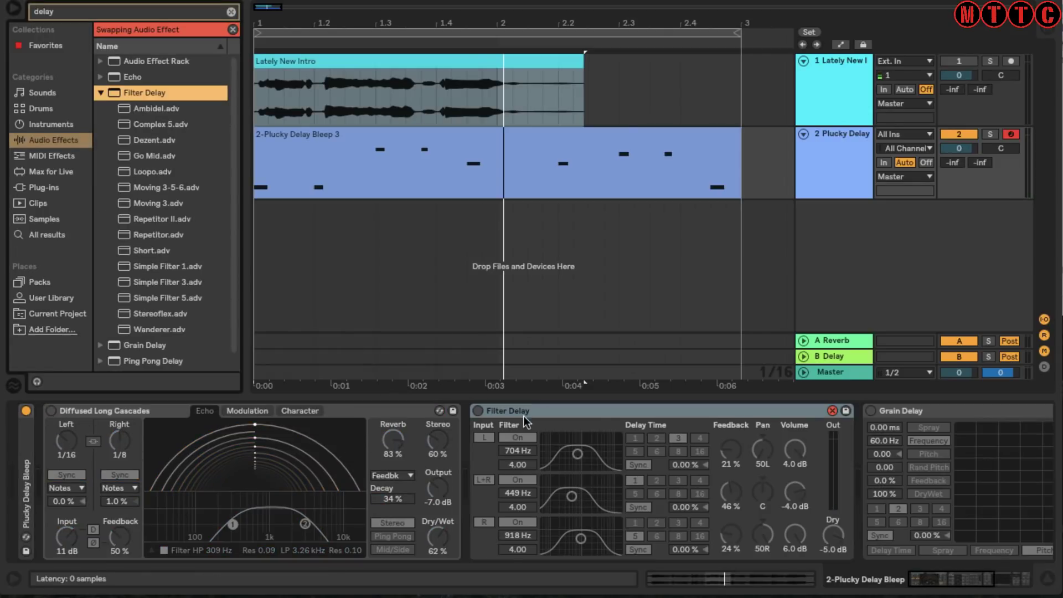
{"action": "left_click", "coordinate": [478, 411]}
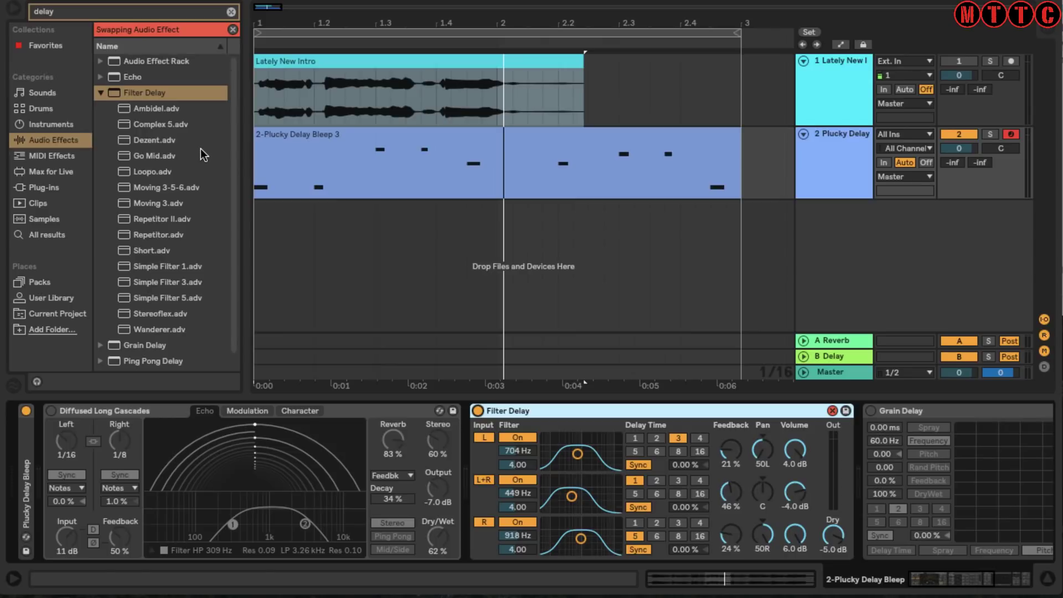
{"action": "left_click", "coordinate": [137, 112]}
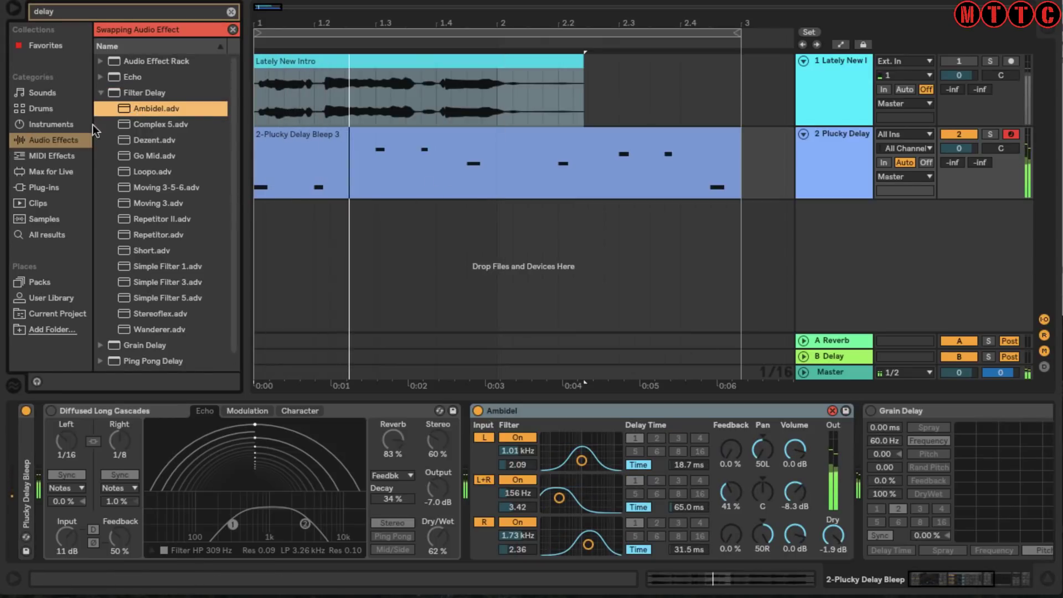
{"action": "left_click", "coordinate": [152, 124]}
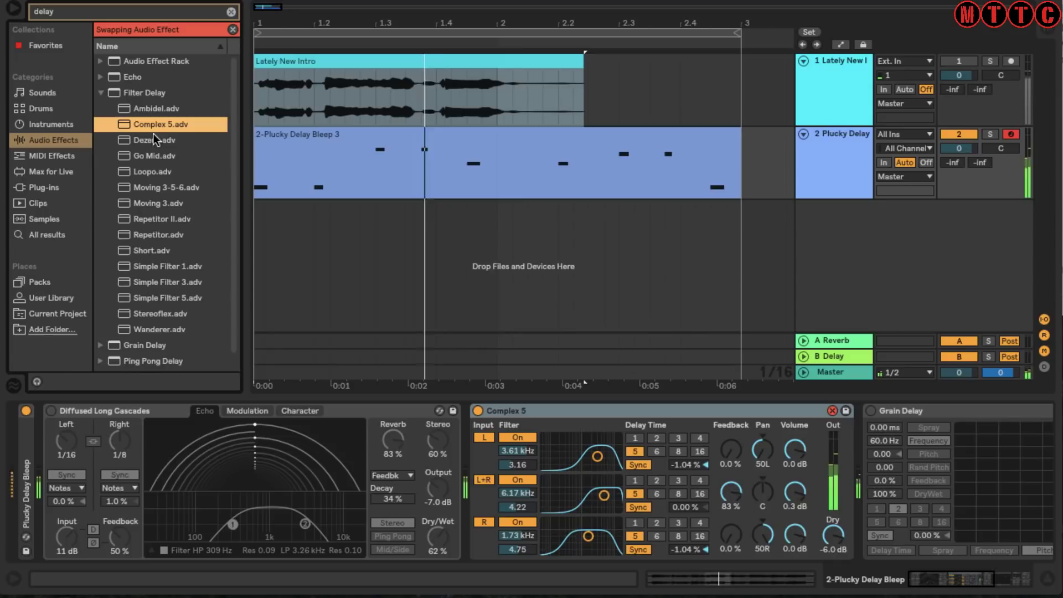
{"action": "left_click", "coordinate": [153, 188]}
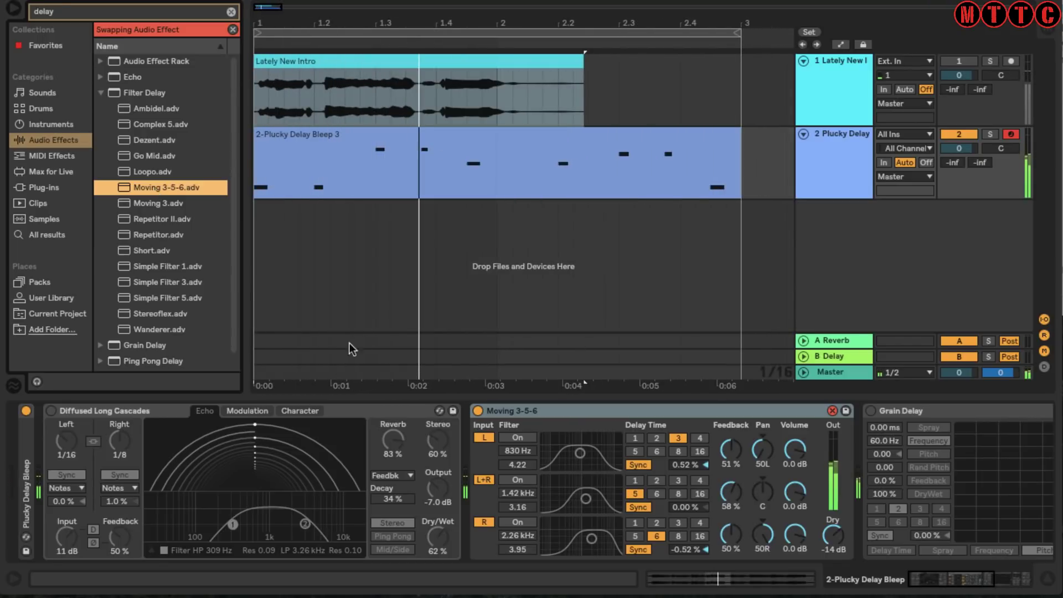
{"action": "left_click", "coordinate": [478, 411]}
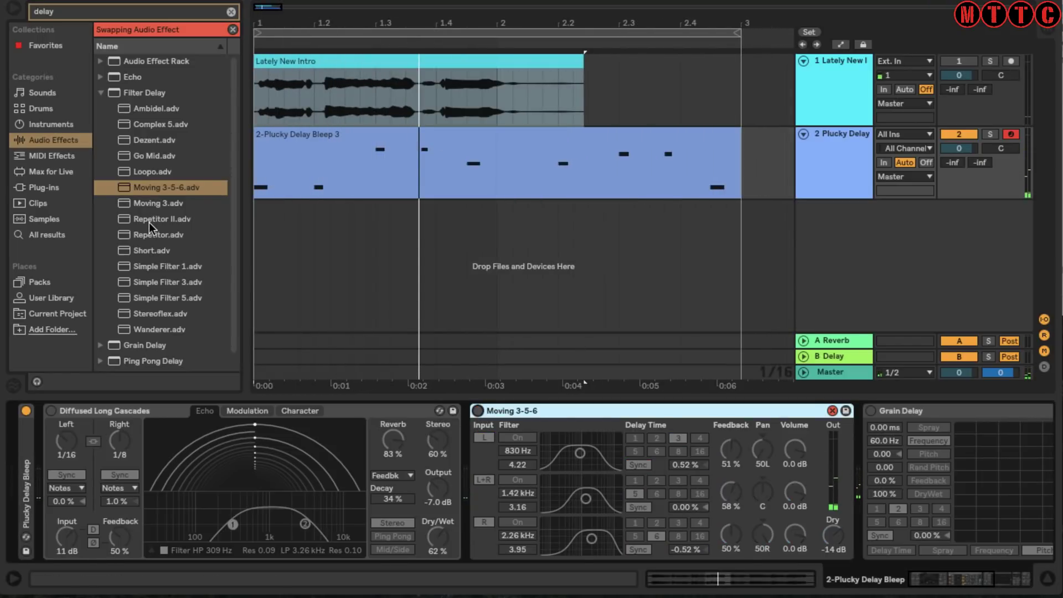
{"action": "left_click", "coordinate": [160, 268]}
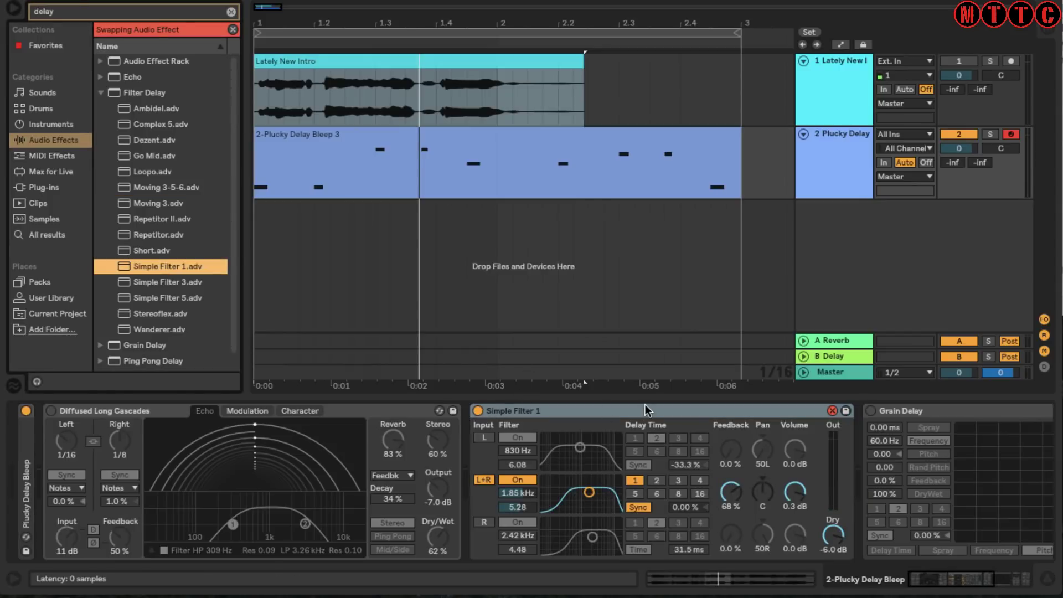
{"action": "key", "text": "space"}
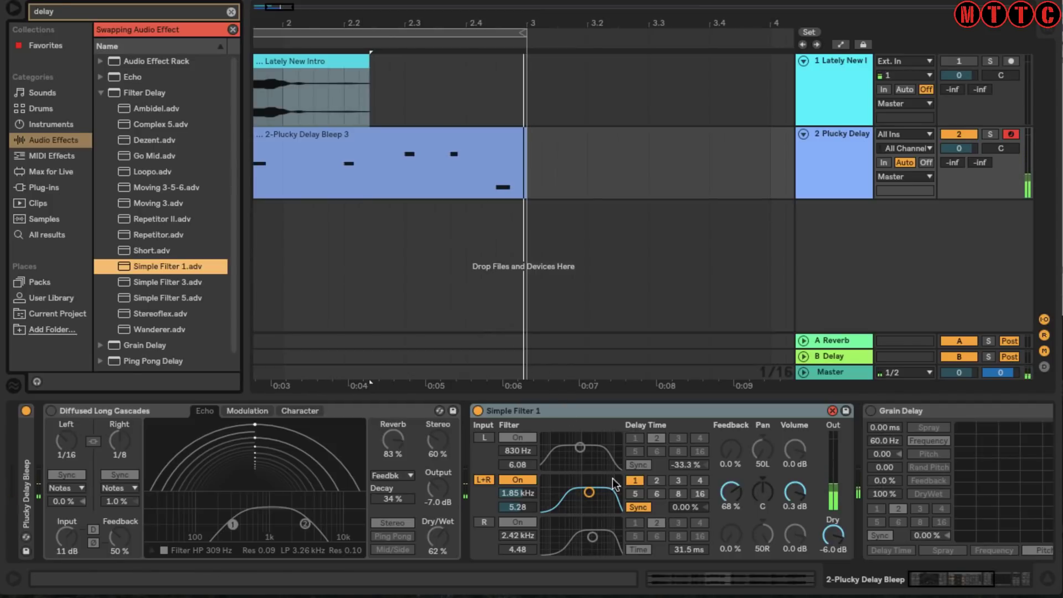
Enable Grain Delay and fold the Diffused Long Cascades device in the chain
{"action": "left_click", "coordinate": [871, 409]}
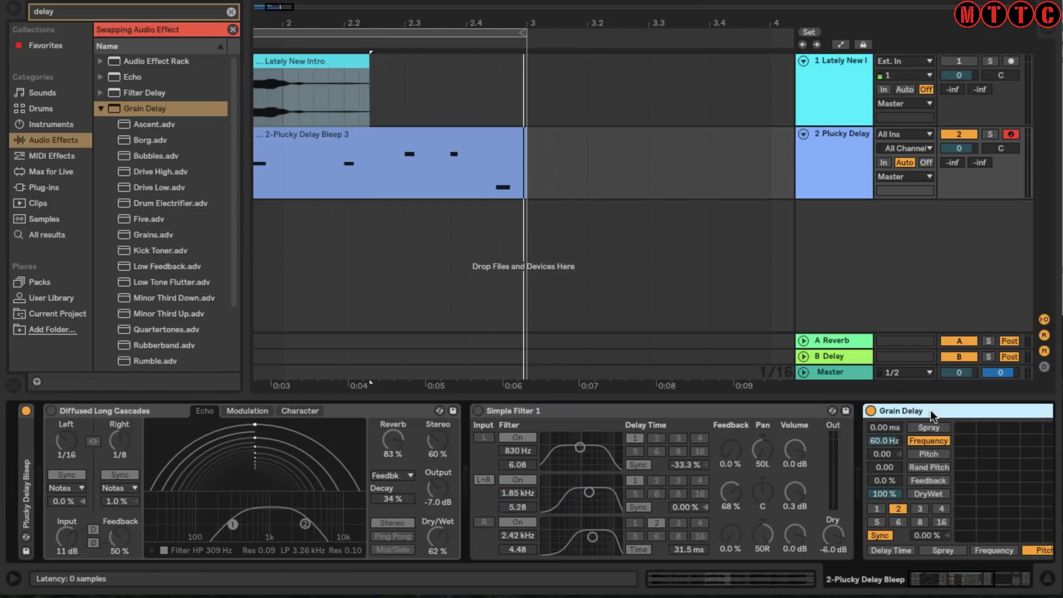
{"action": "right_click", "coordinate": [133, 407]}
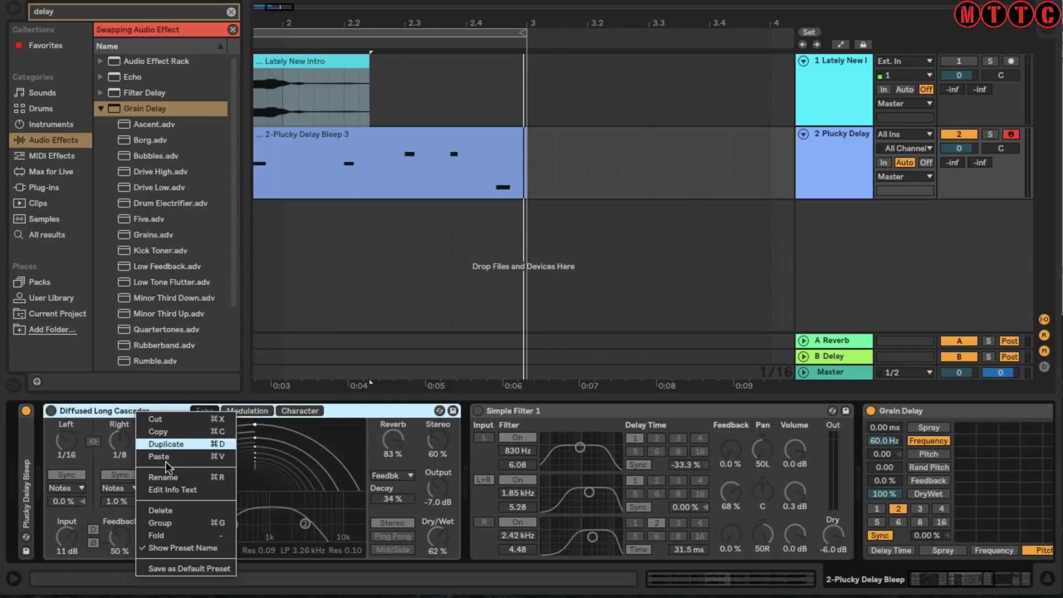
{"action": "left_click", "coordinate": [168, 536]}
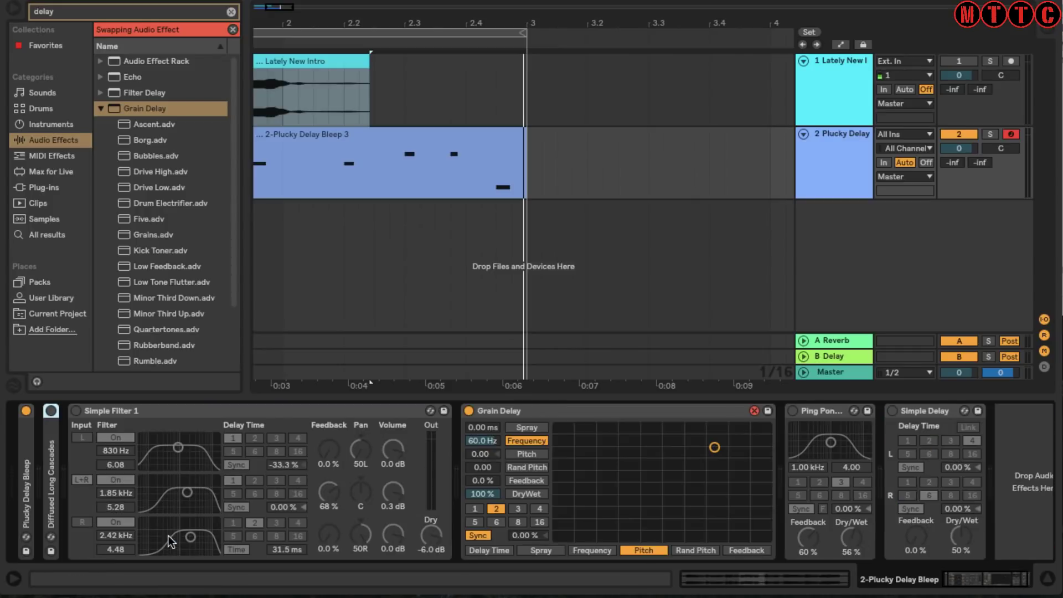
{"action": "left_click", "coordinate": [248, 411]}
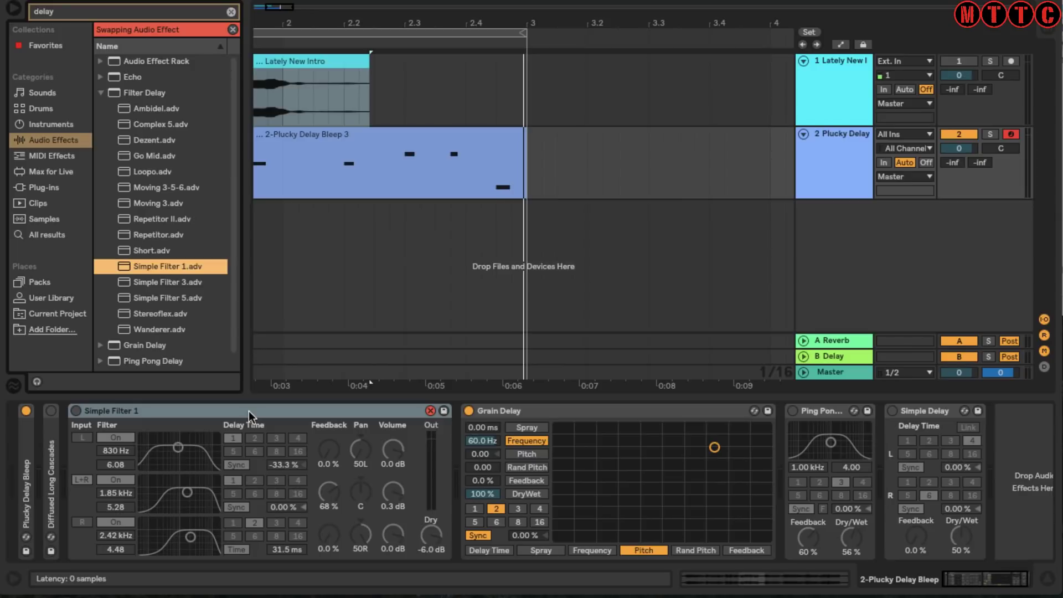
{"action": "left_click_drag", "start_coordinate": [248, 411], "coordinate": [238, 409]}
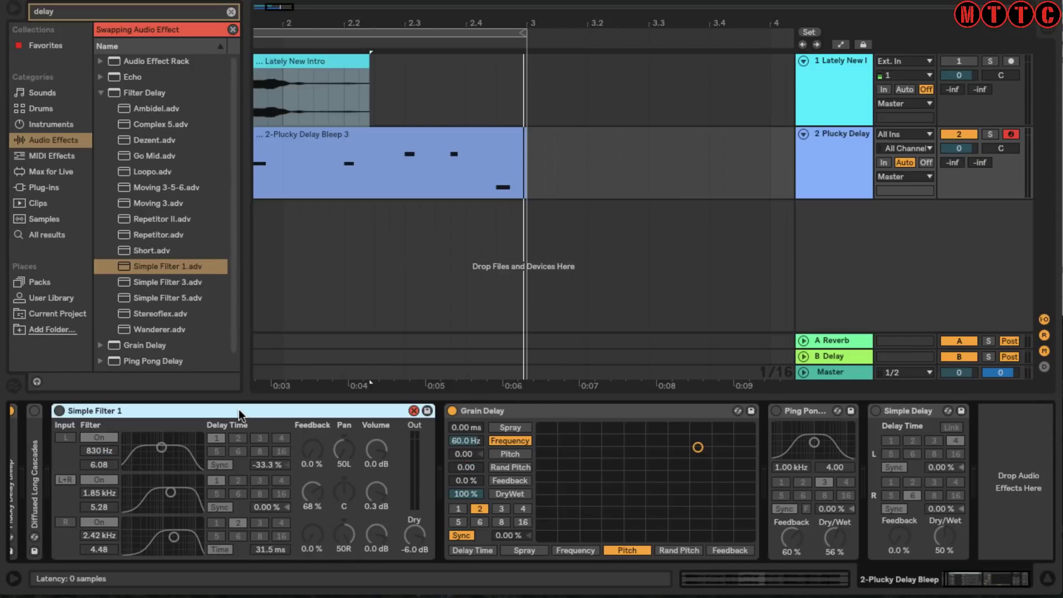
{"action": "double_click", "coordinate": [238, 410]}
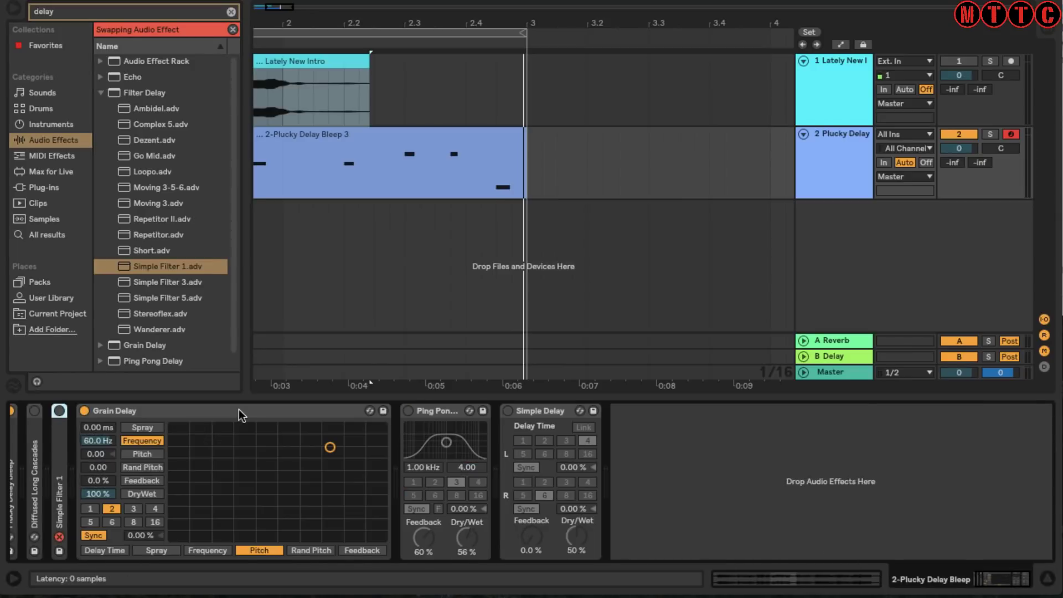
{"action": "key", "text": "ctrl+z"}
{"action": "left_click", "coordinate": [32, 427]}
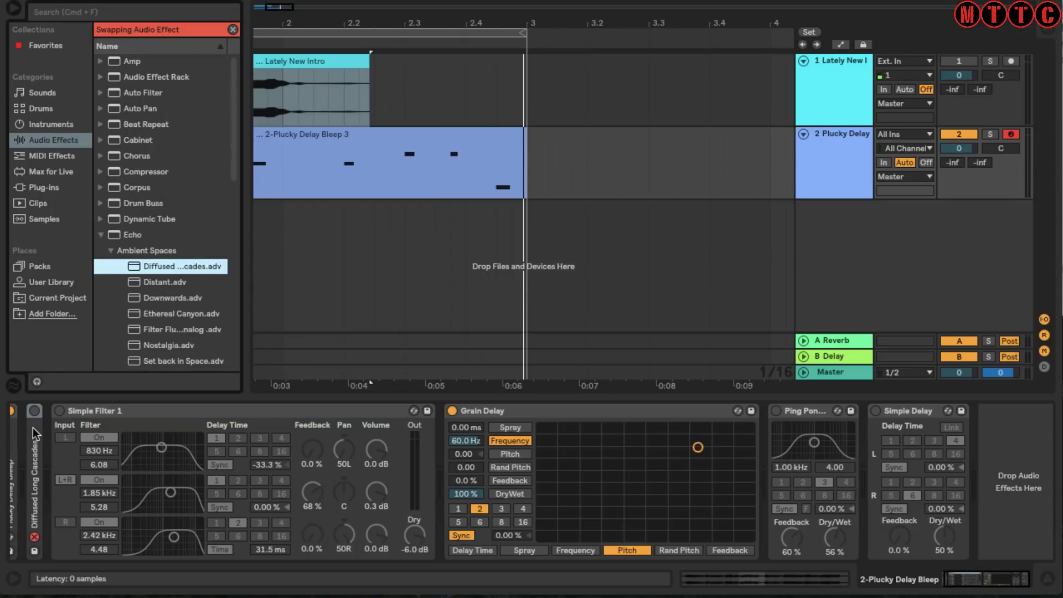
{"action": "double_click", "coordinate": [32, 427]}
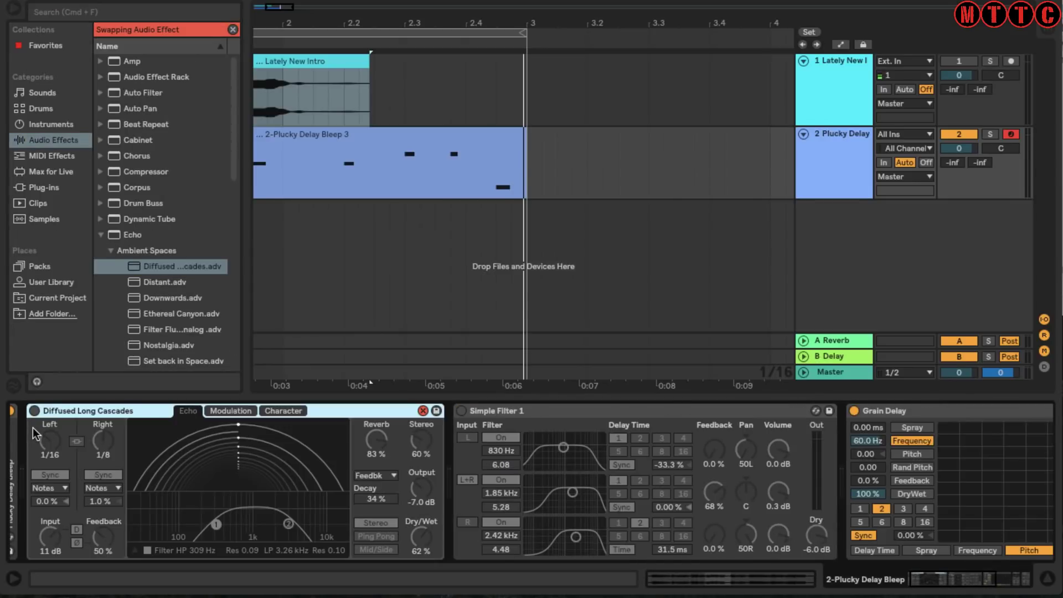
{"action": "key", "text": "ctrl+z"}
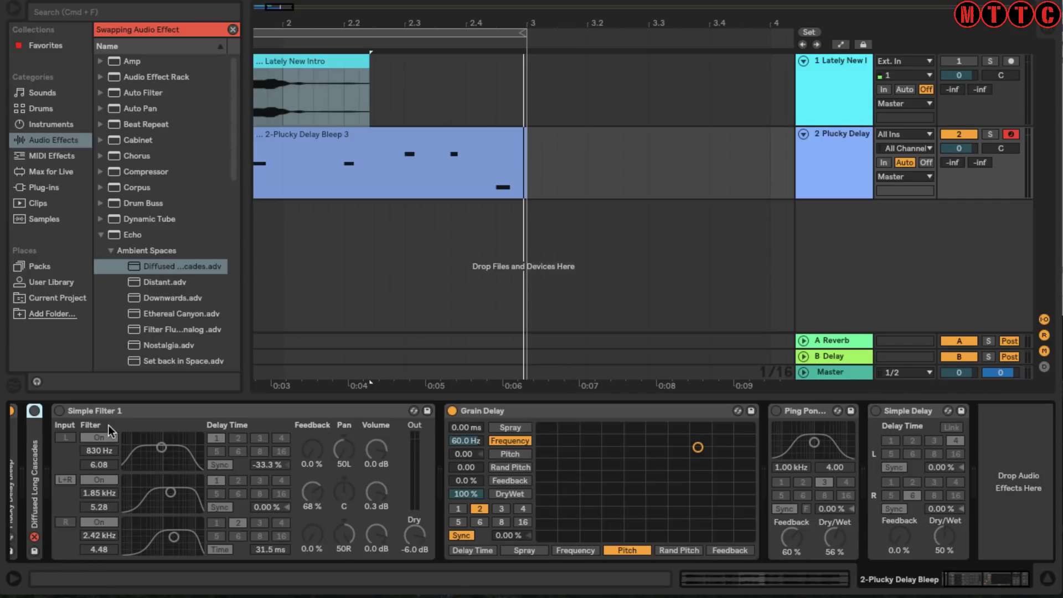
Search the browser for 'delay', fold Simple Filter 1, and target Grain Delay for preset swapping
{"action": "left_click", "coordinate": [126, 410]}
{"action": "type", "text": "delay"}
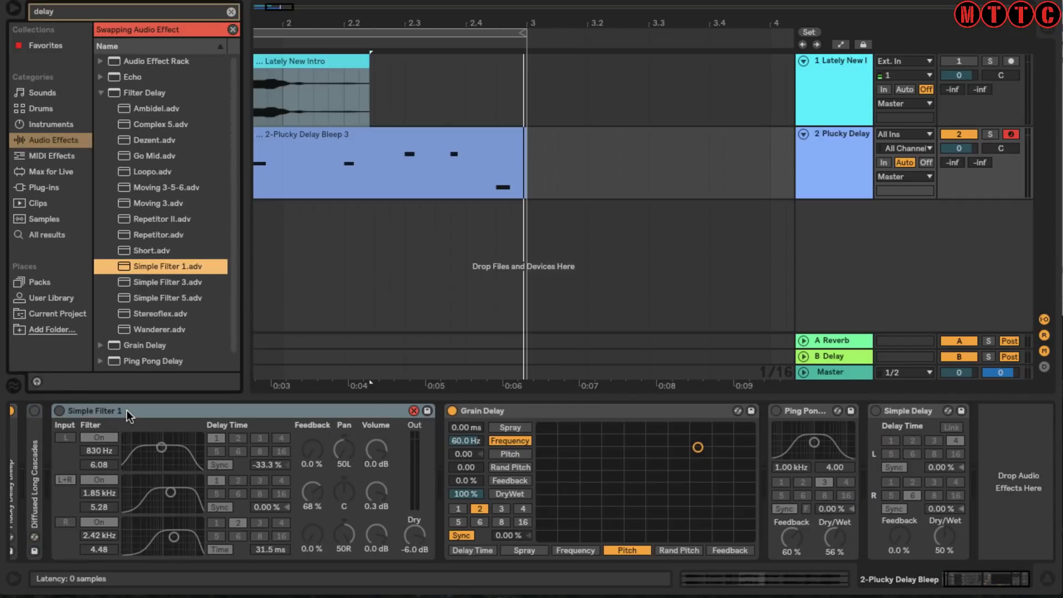
{"action": "left_click", "coordinate": [127, 409]}
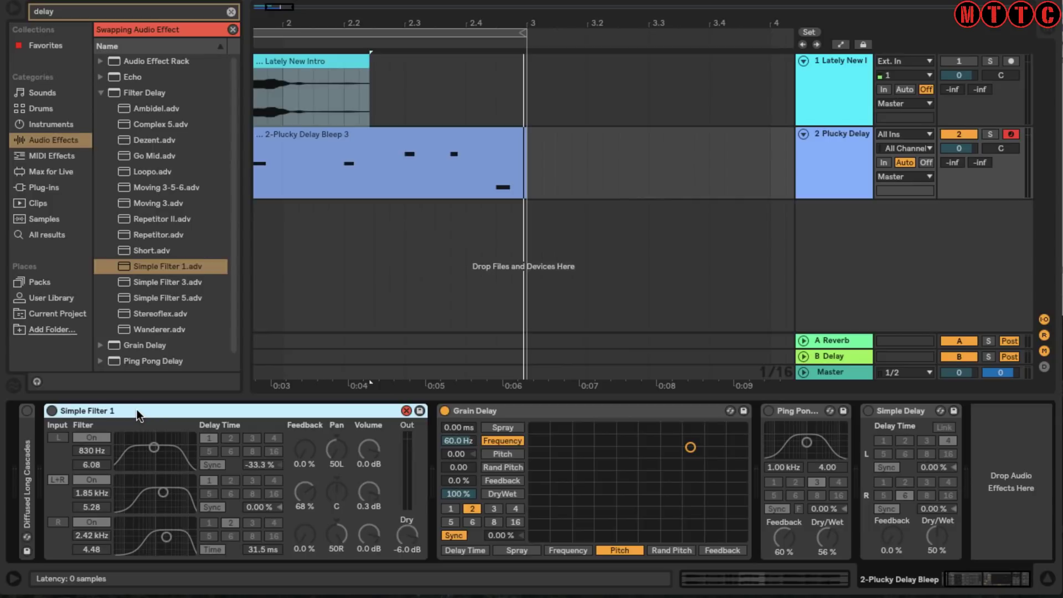
{"action": "double_click", "coordinate": [136, 410]}
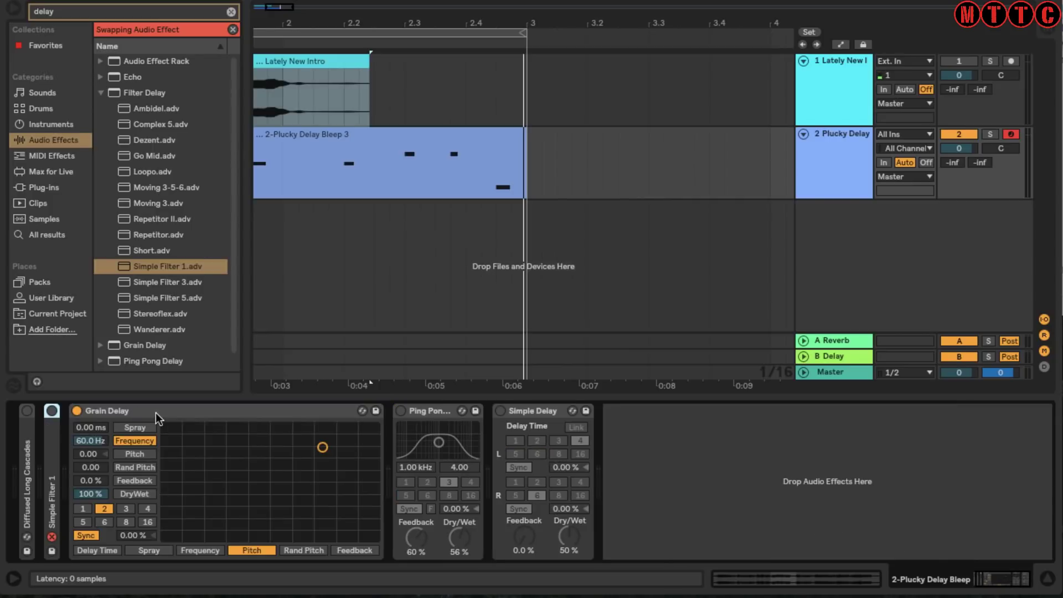
{"action": "left_click", "coordinate": [155, 413]}
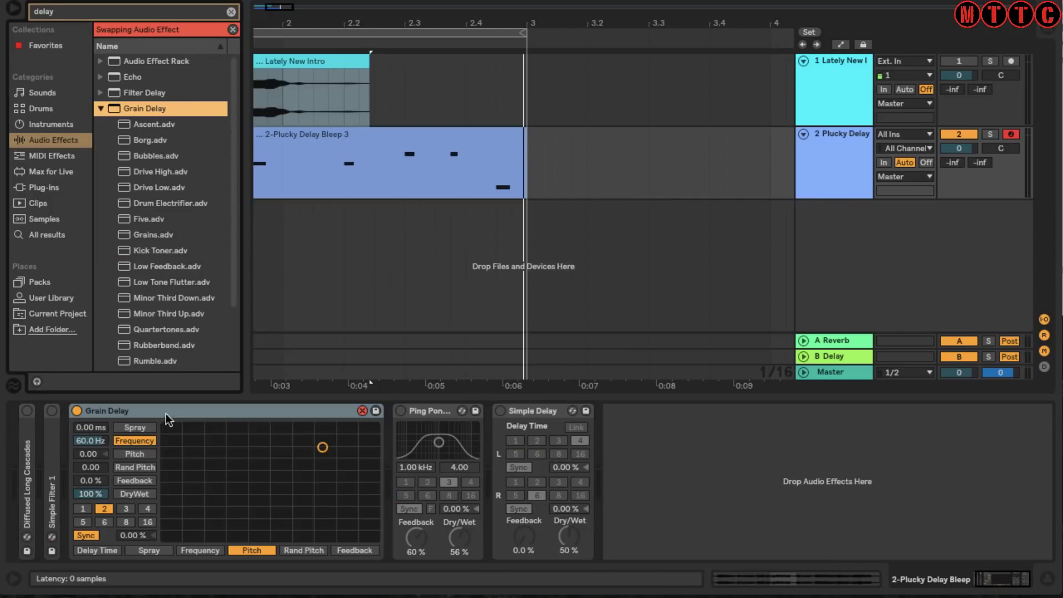
Audition Grain Delay's Ascent and Bubbles presets while playing, settling on Five
{"action": "left_click", "coordinate": [145, 124]}
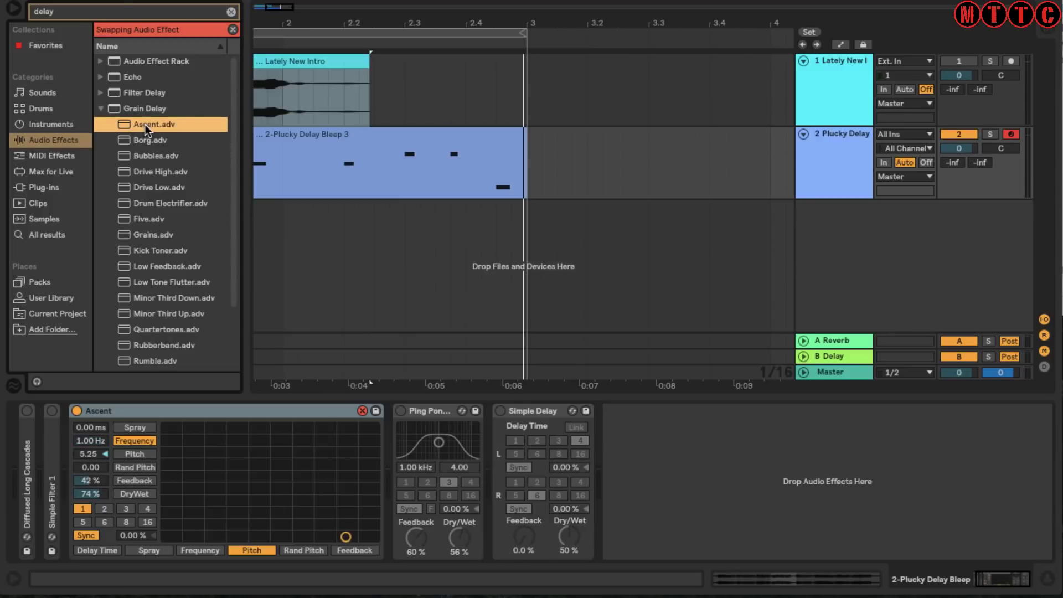
{"action": "key", "text": "space"}
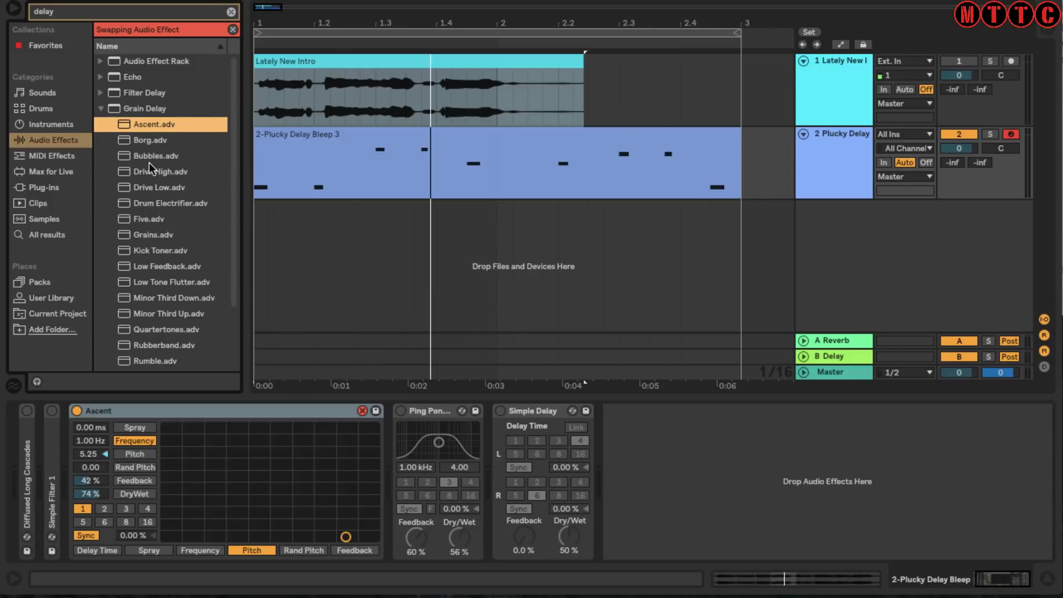
{"action": "left_click", "coordinate": [172, 160]}
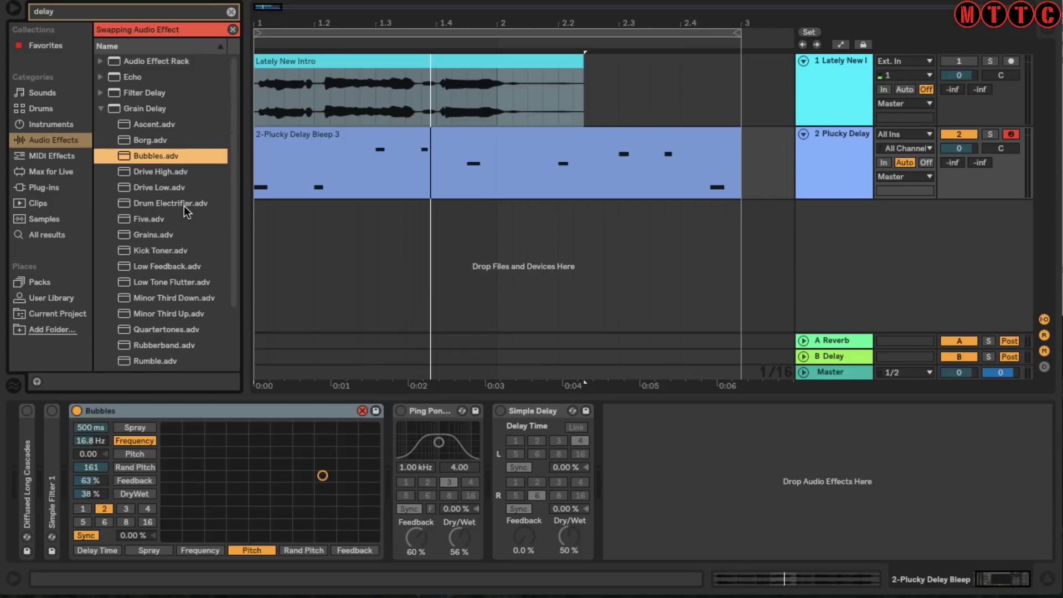
{"action": "key", "text": "space"}
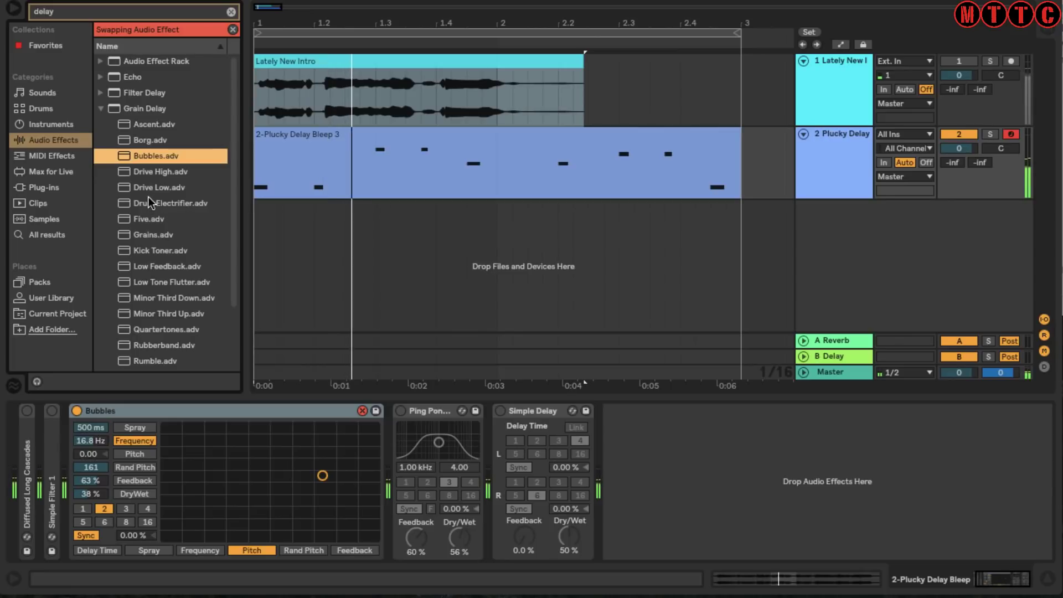
{"action": "left_click", "coordinate": [168, 221]}
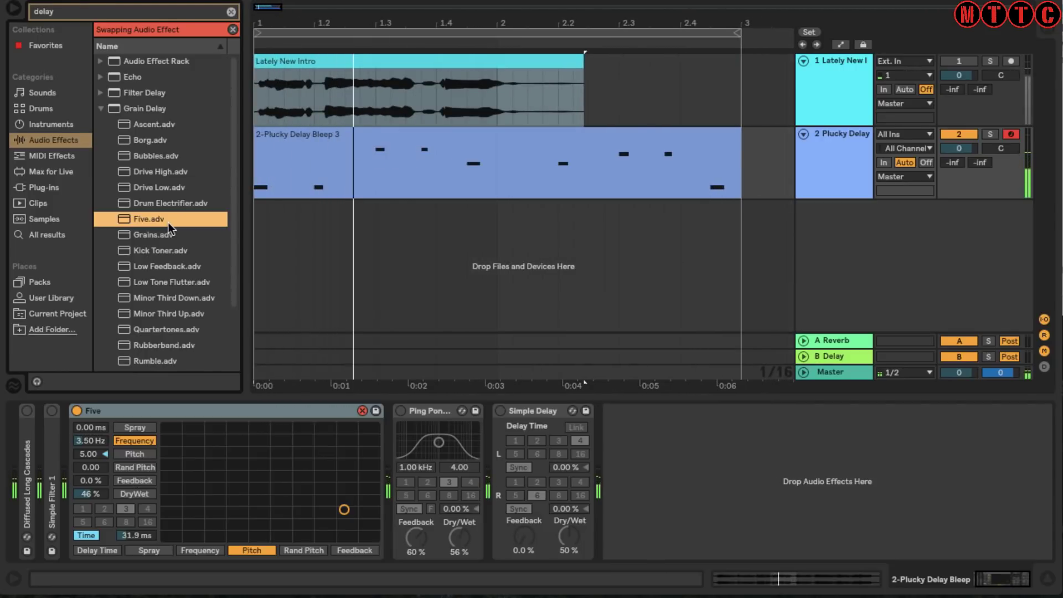
Fold the Five device so Ping Pong Delay's presets come up for swapping
{"action": "scroll", "coordinate": [205, 286], "scroll_direction": "down", "scroll_amount": 3}
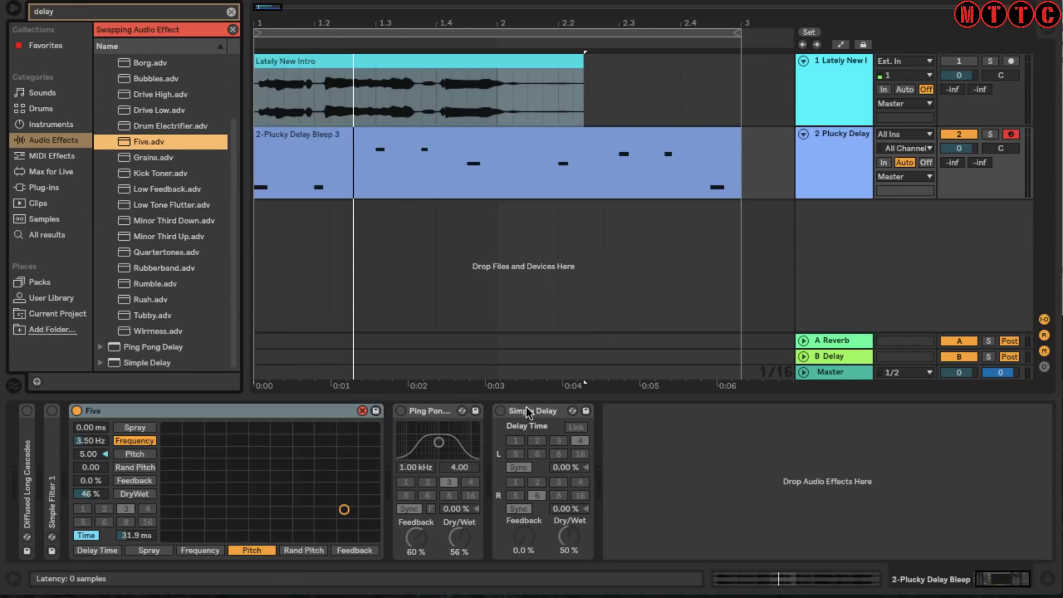
{"action": "left_click", "coordinate": [289, 412]}
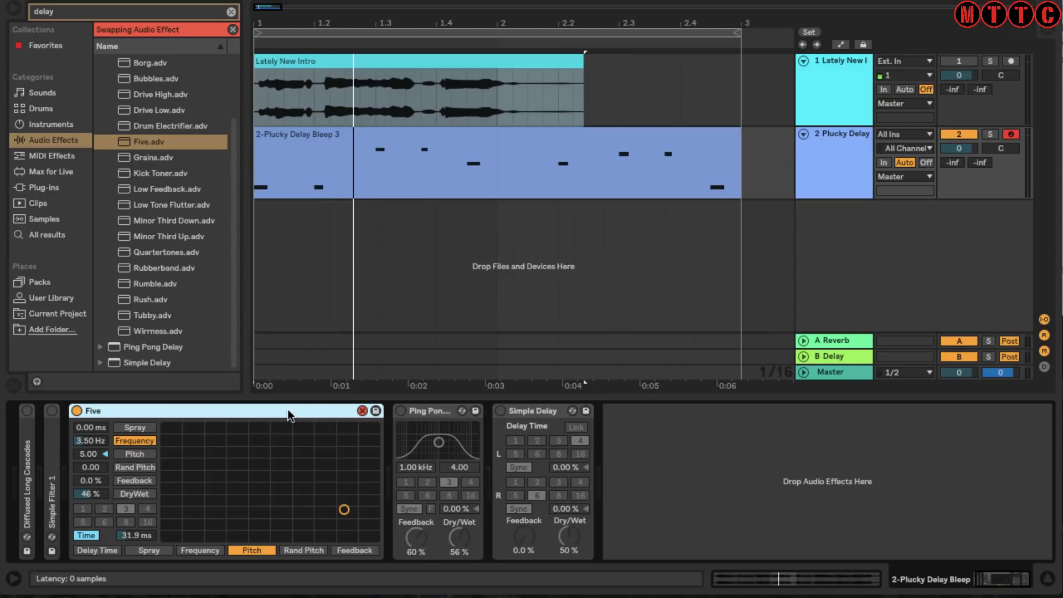
{"action": "double_click", "coordinate": [289, 412]}
{"action": "left_click", "coordinate": [125, 413]}
Switch on Ping Pong Delay, lower its feedback to 44%, and target Simple Delay for swapping
{"action": "key", "text": "space"}
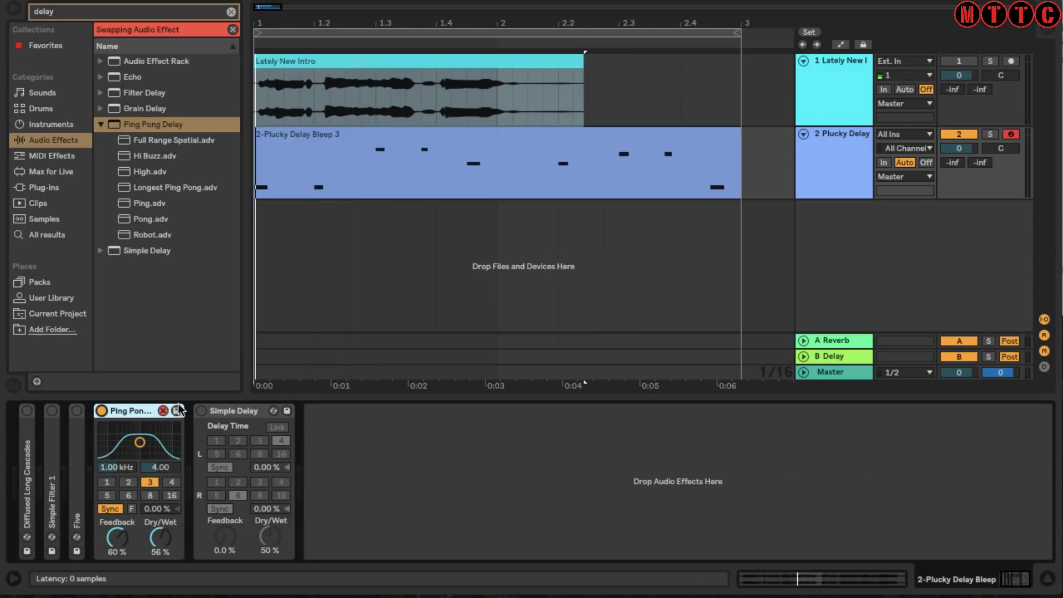
{"action": "left_click", "coordinate": [101, 410]}
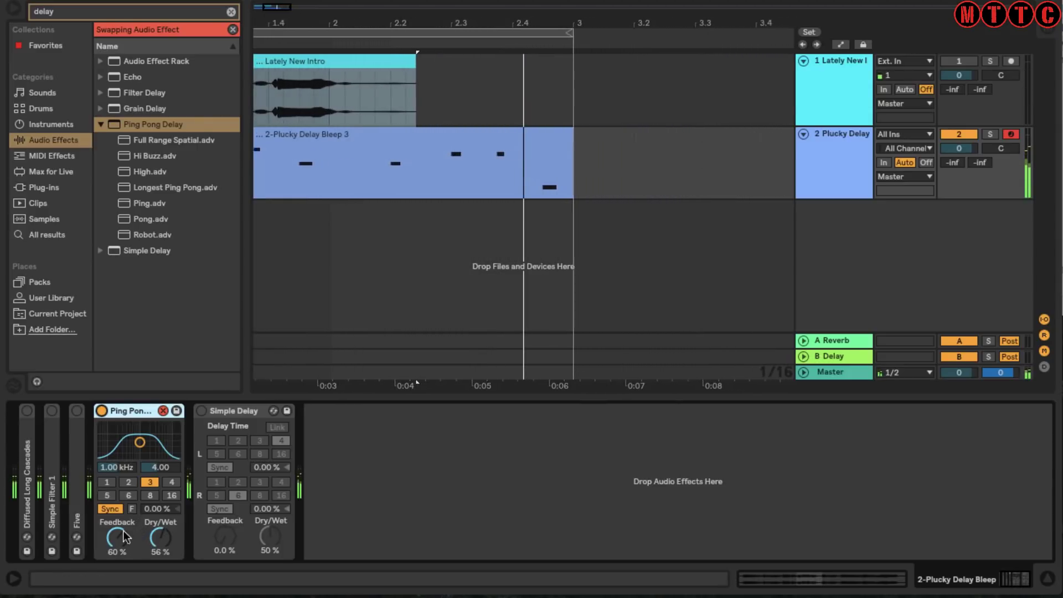
{"action": "left_click_drag", "start_coordinate": [117, 537], "coordinate": [117, 550]}
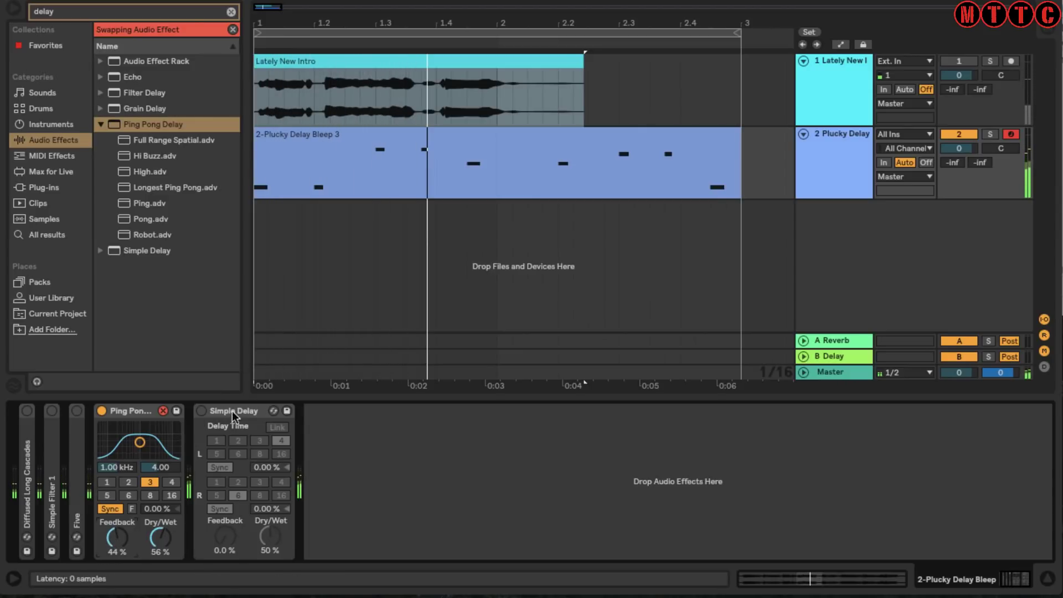
{"action": "left_click_drag", "start_coordinate": [233, 416], "coordinate": [233, 416]}
{"action": "key", "text": "space"}
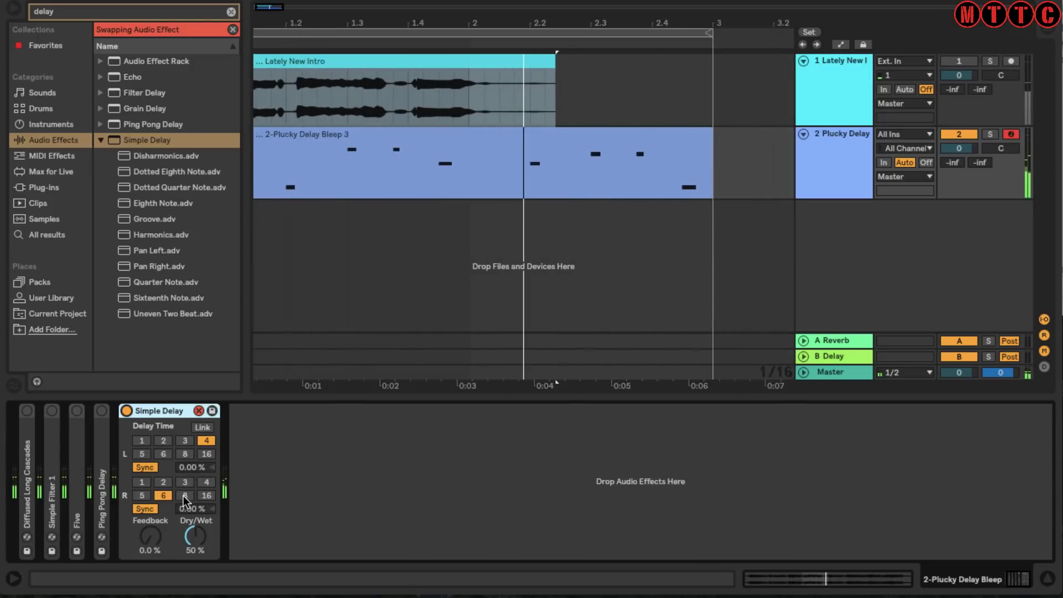
Load the Groove preset into Simple Delay and compare it off and on, leaving it off
{"action": "double_click", "coordinate": [173, 221]}
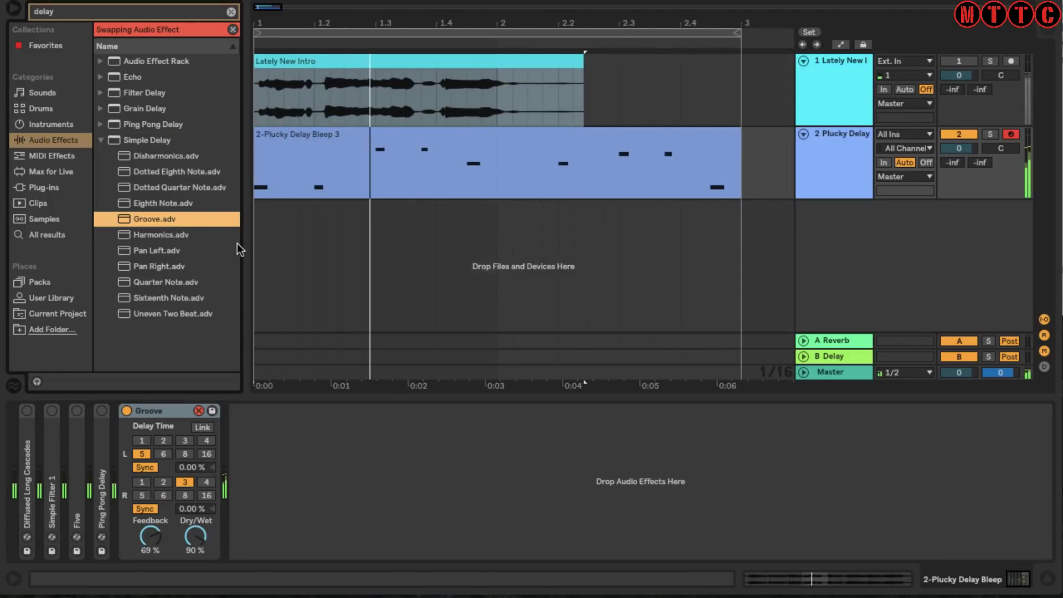
{"action": "left_click", "coordinate": [129, 411]}
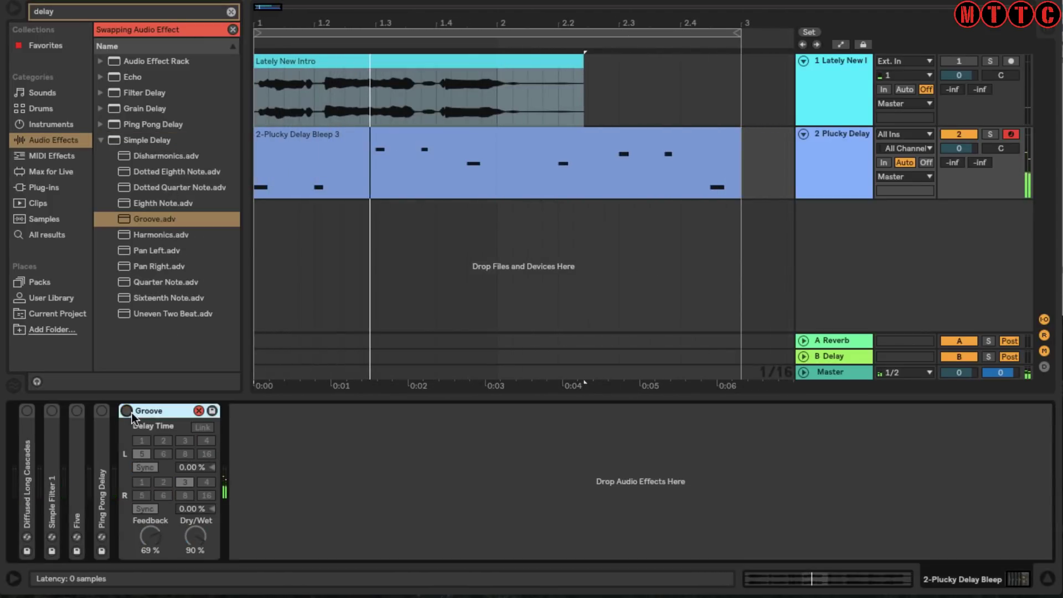
{"action": "left_click", "coordinate": [128, 413]}
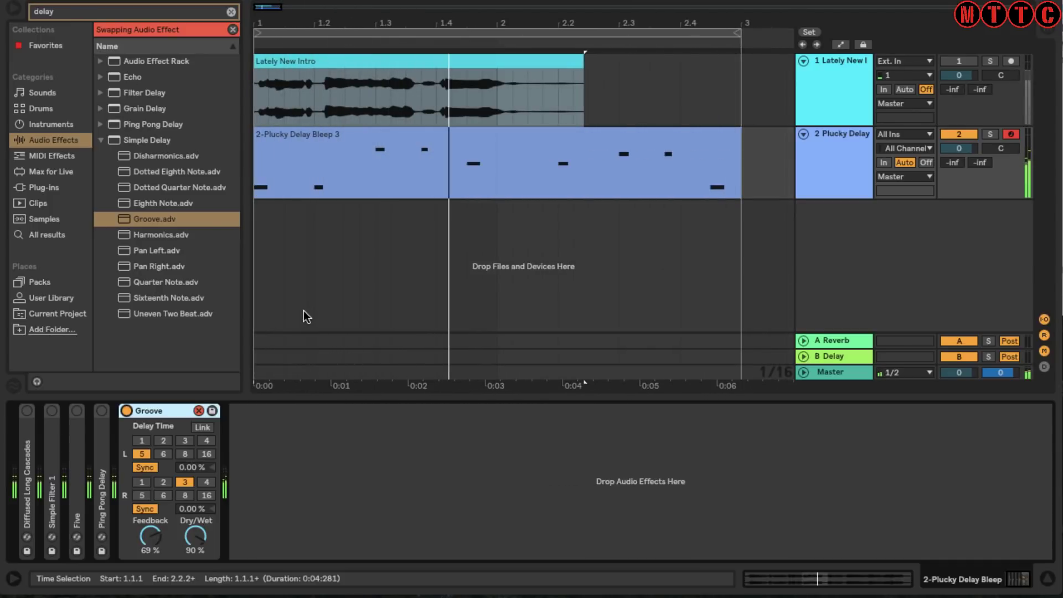
{"action": "left_click", "coordinate": [126, 411]}
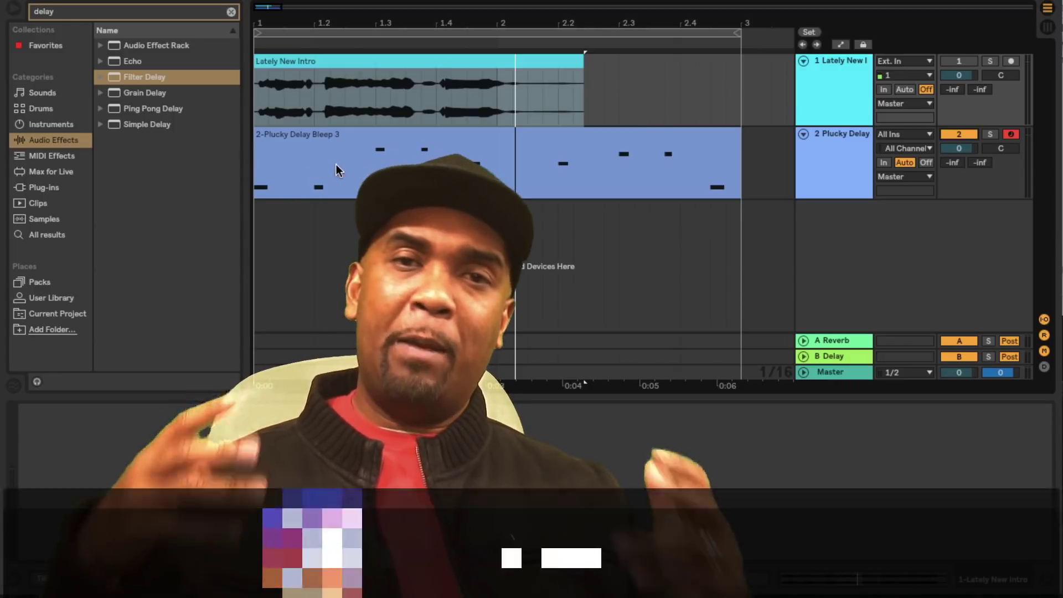
Play the Plucky Delay track, step through its delay devices, and clear the 'delay' browser search
{"action": "key", "text": "space"}
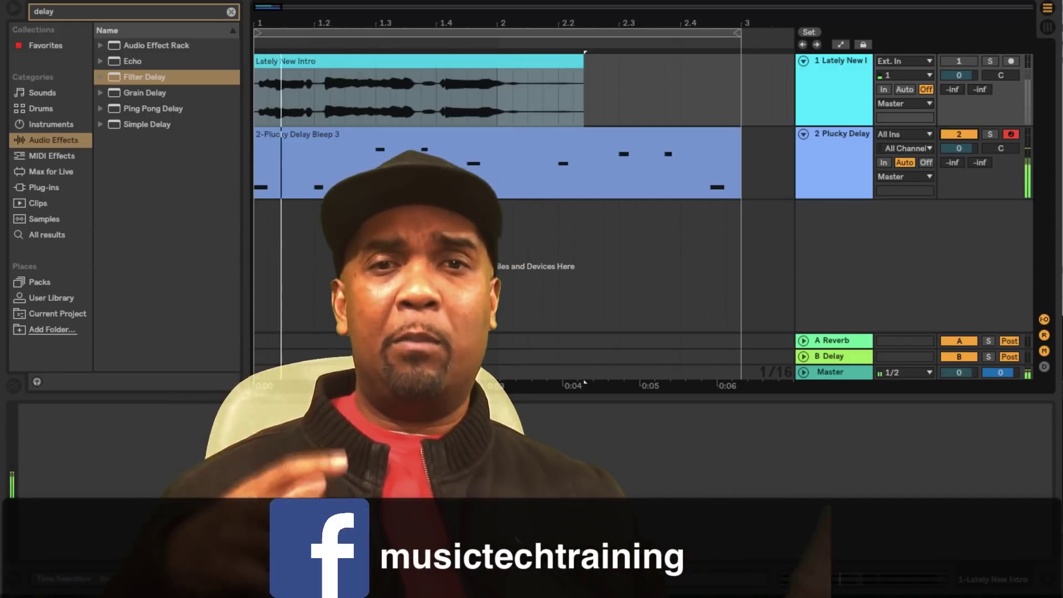
{"action": "left_click", "coordinate": [318, 187]}
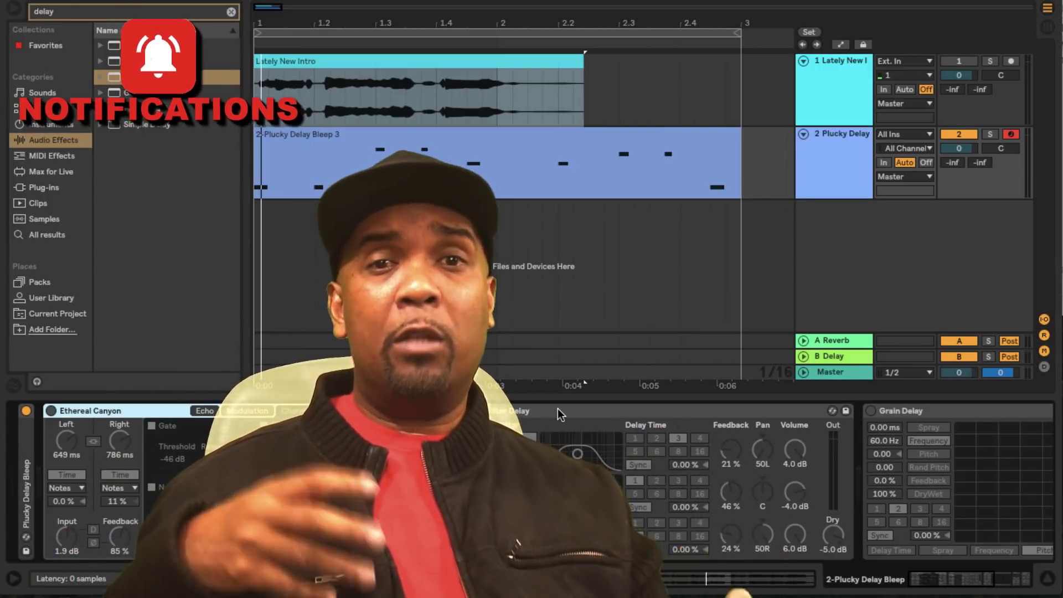
{"action": "key", "text": "Right"}
{"action": "left_click", "coordinate": [134, 412]}
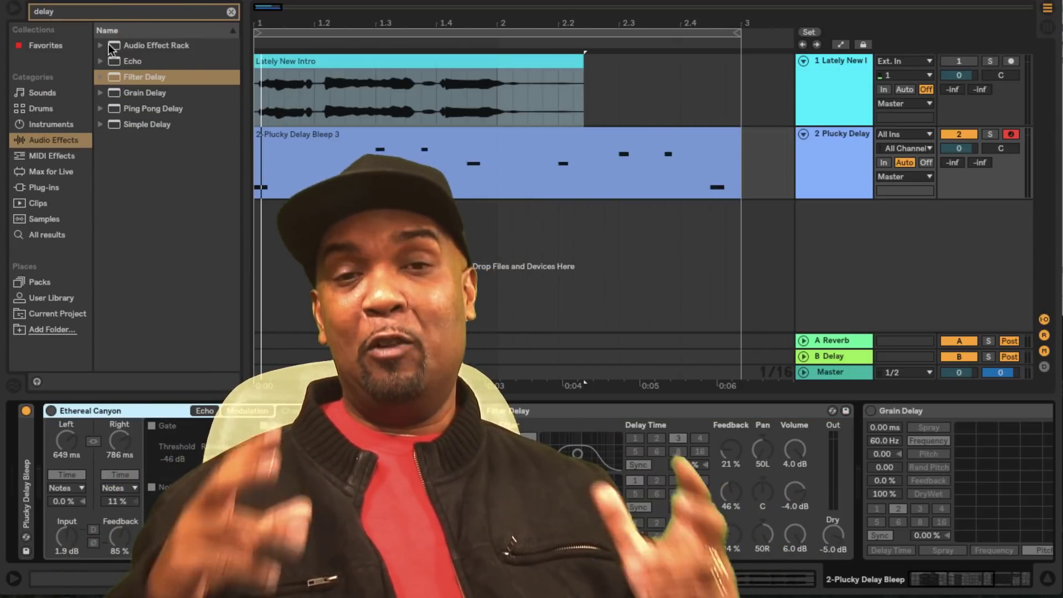
{"action": "left_click", "coordinate": [229, 12]}
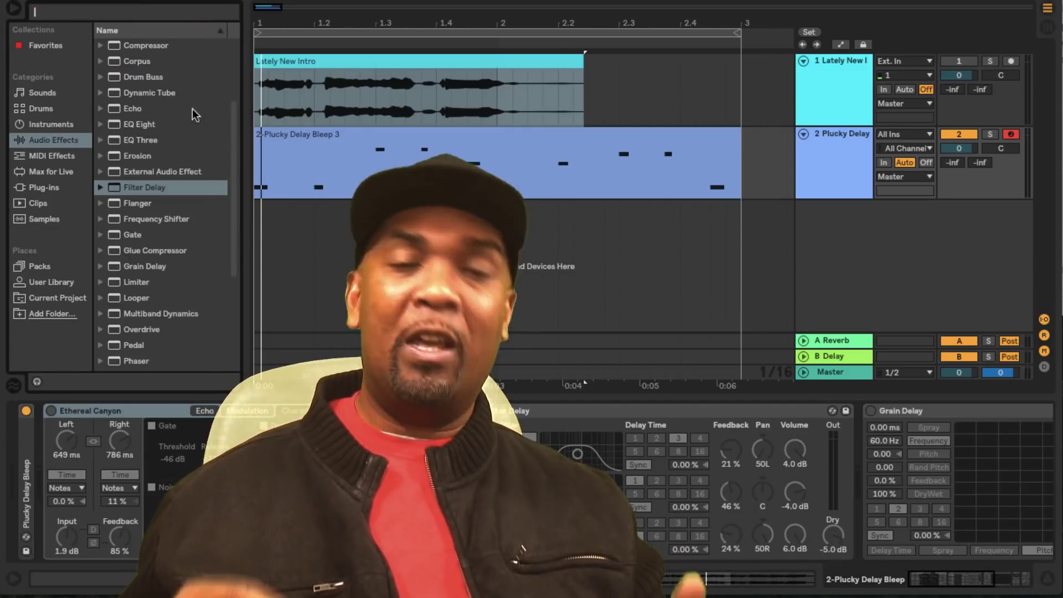